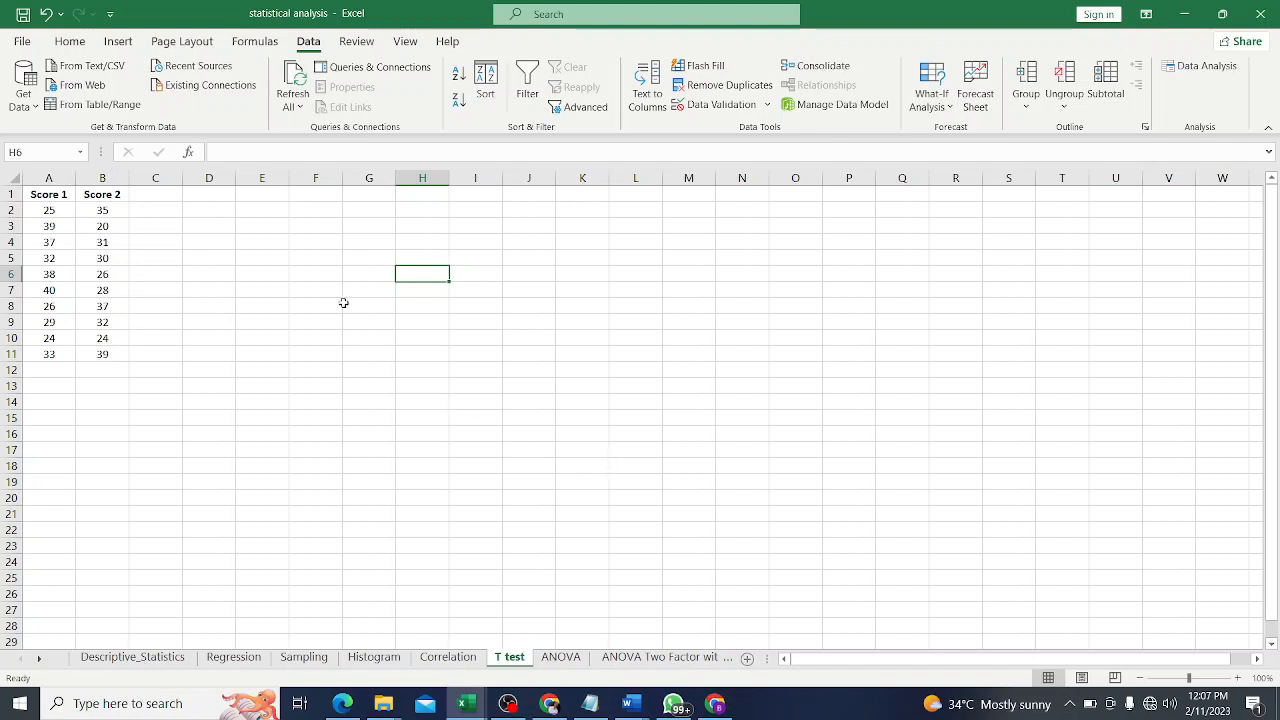
Switch to the T test PDF in Edge and read the test types, hypotheses, significance level and decision rule.
left_click(376, 287)
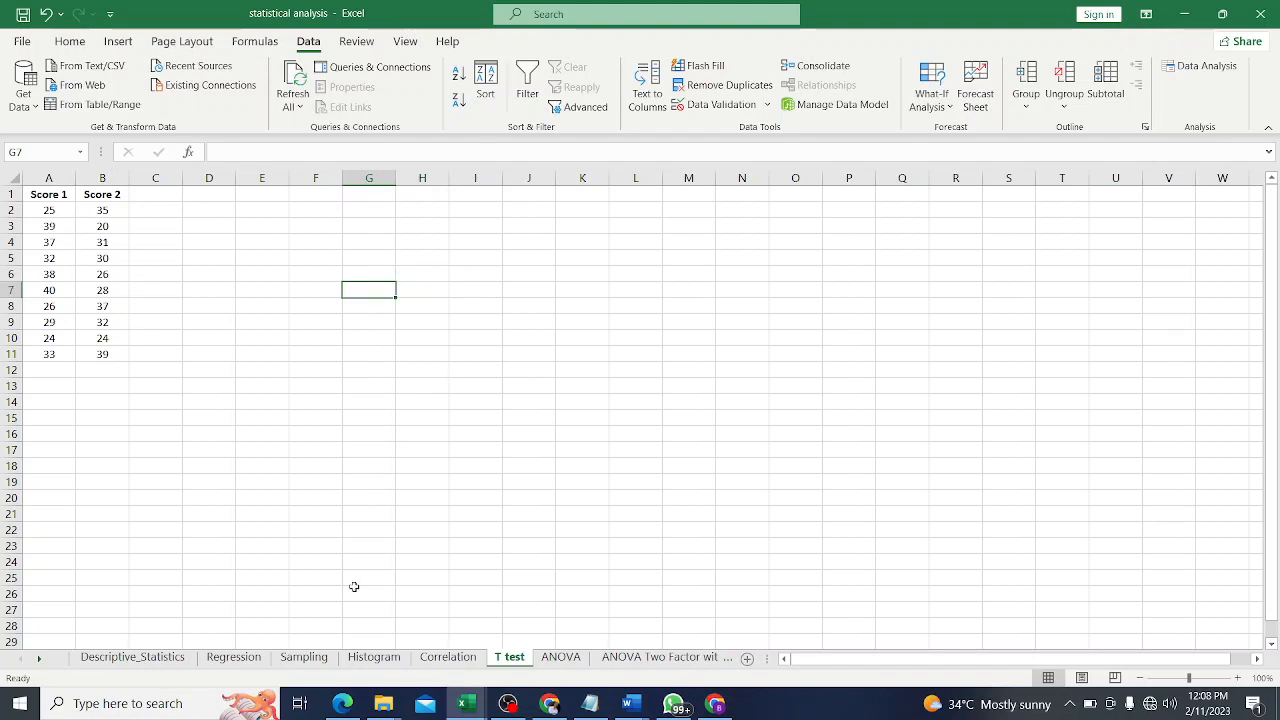
mouse_move(342, 703)
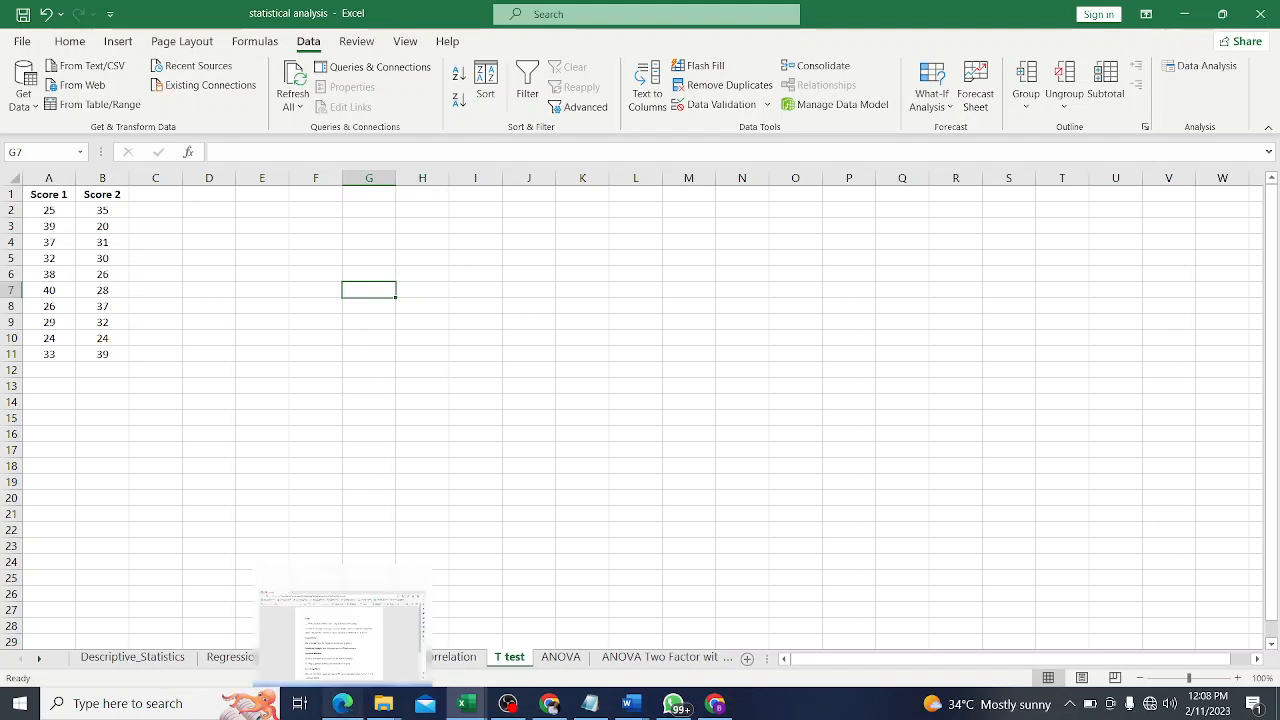
left_click(396, 648)
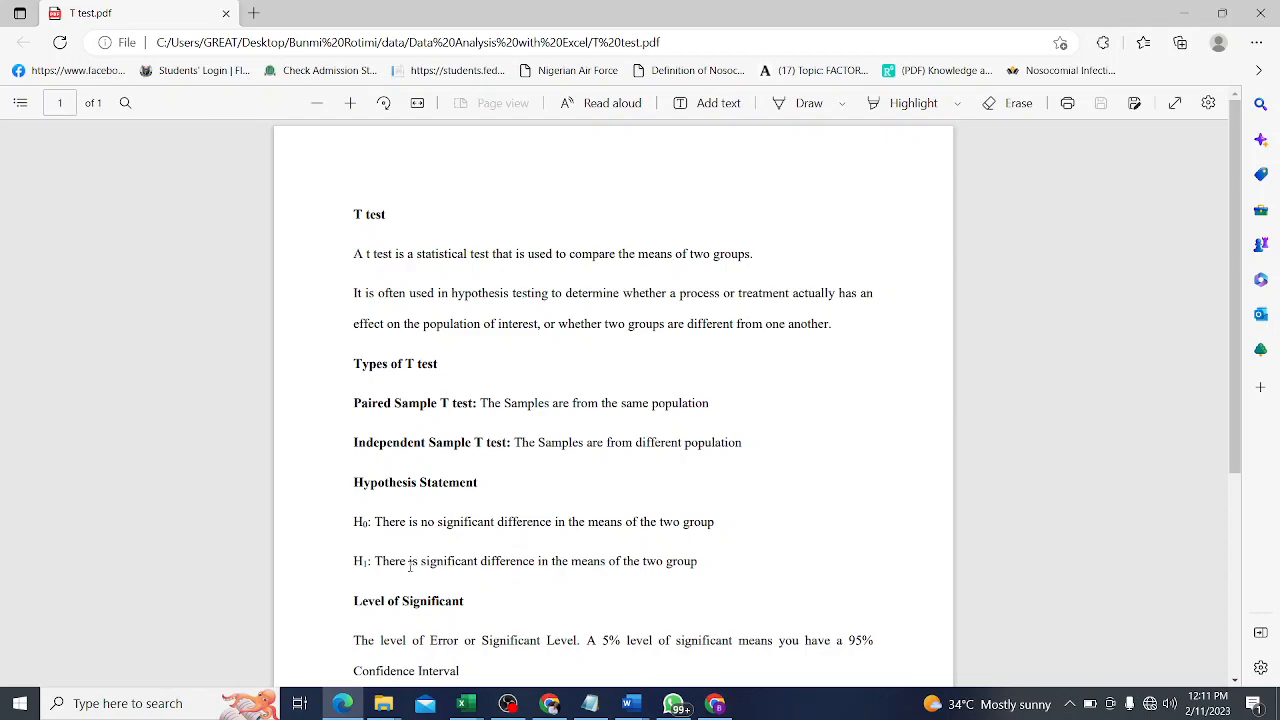
scroll(409, 565, "down", 3)
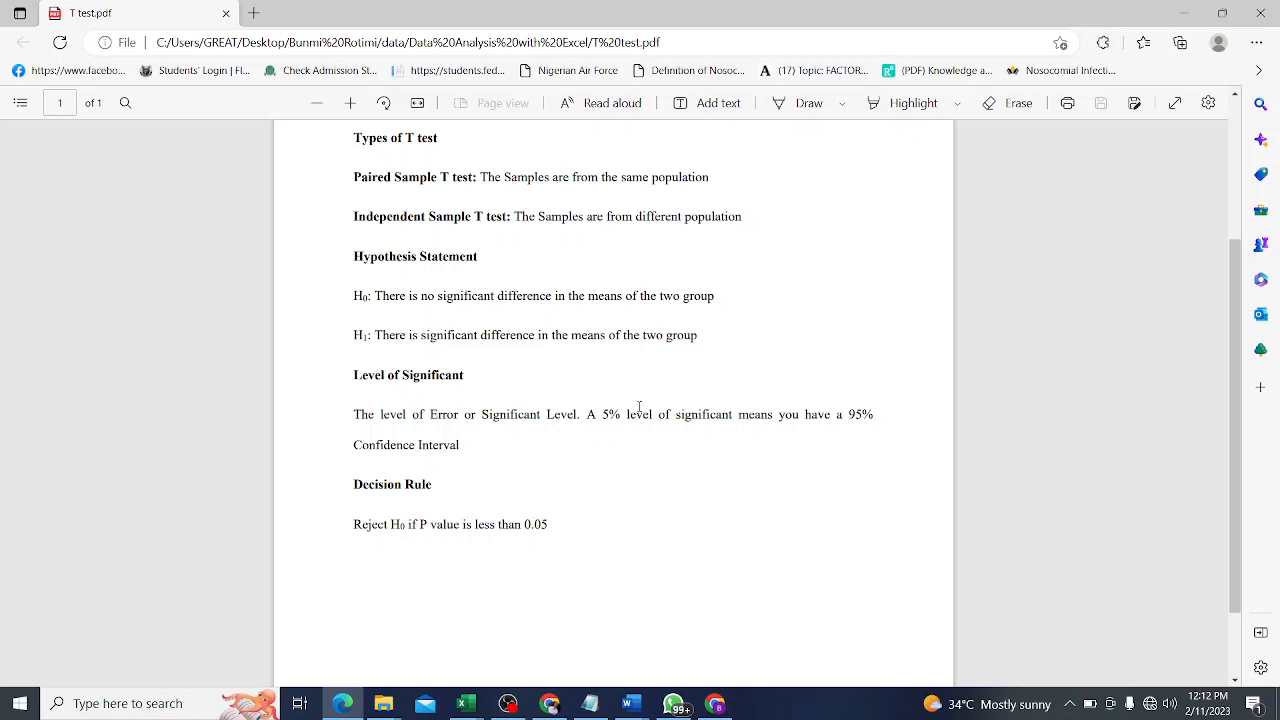
Return to the statistical analysis workbook in Excel and review the Score 1 and Score 2 data on the T test sheet.
key("alt")
mouse_move(474, 708)
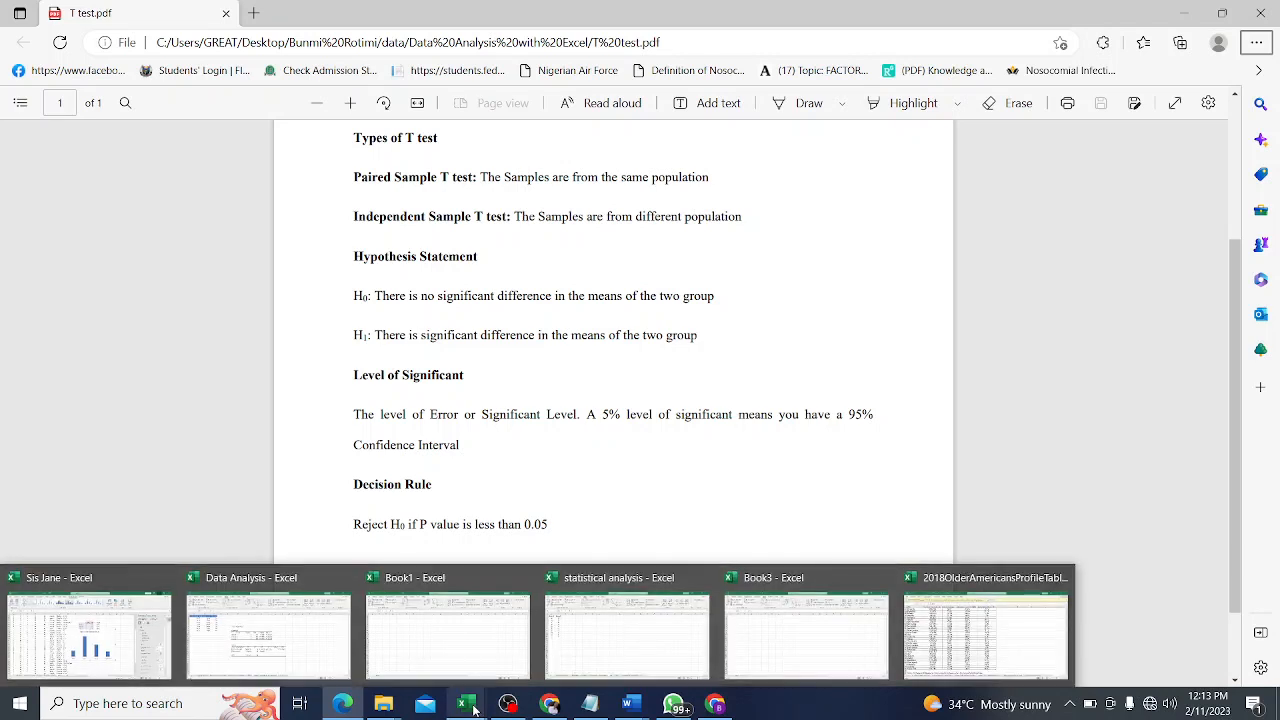
left_click(634, 638)
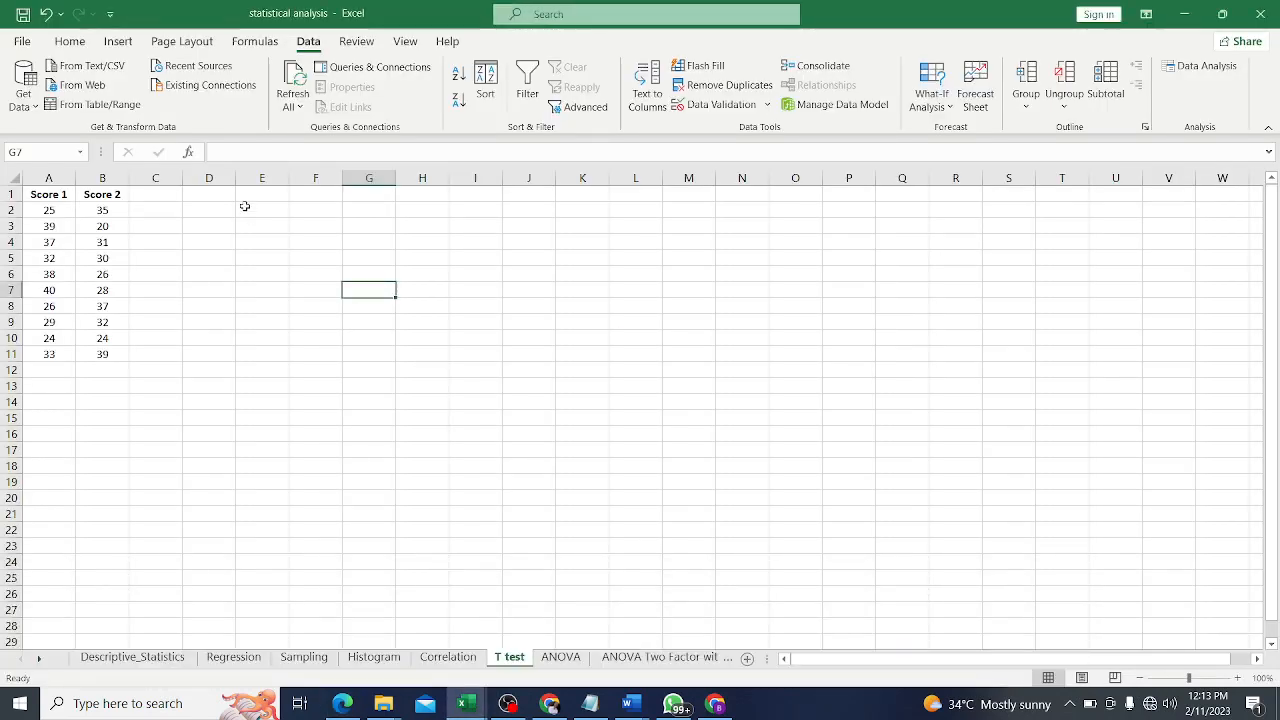
left_click(244, 207)
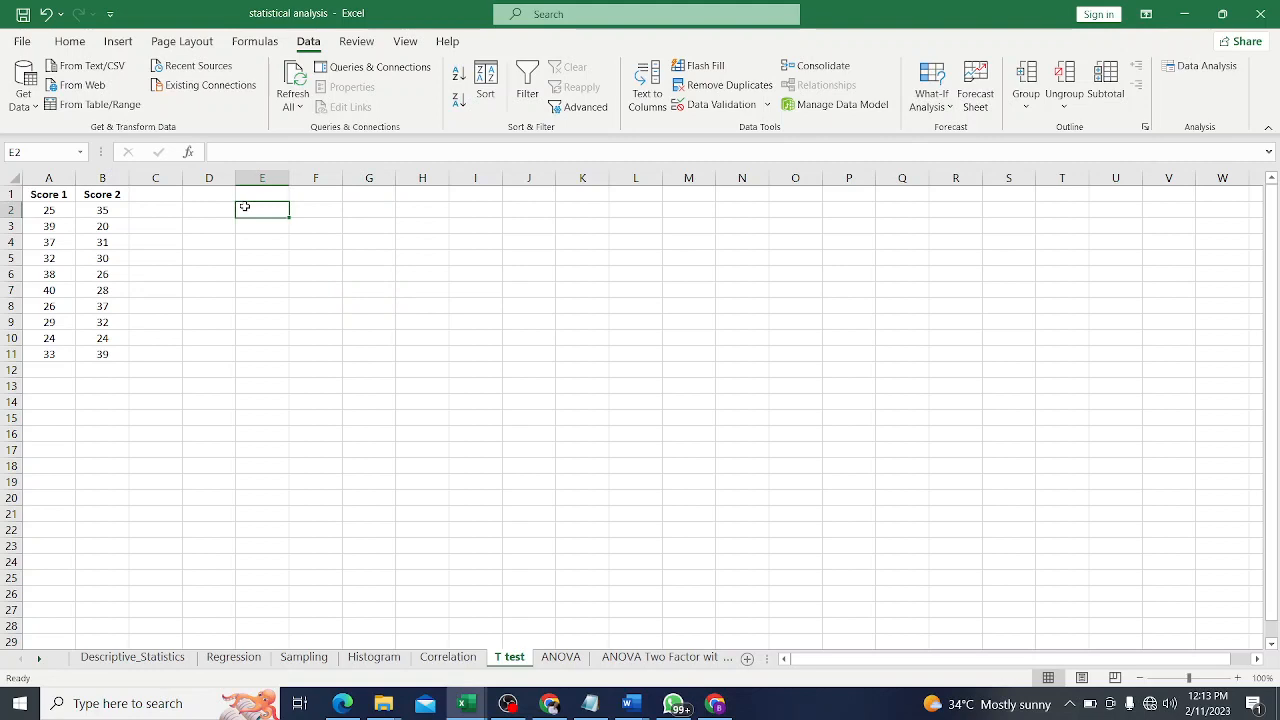
left_click(210, 212)
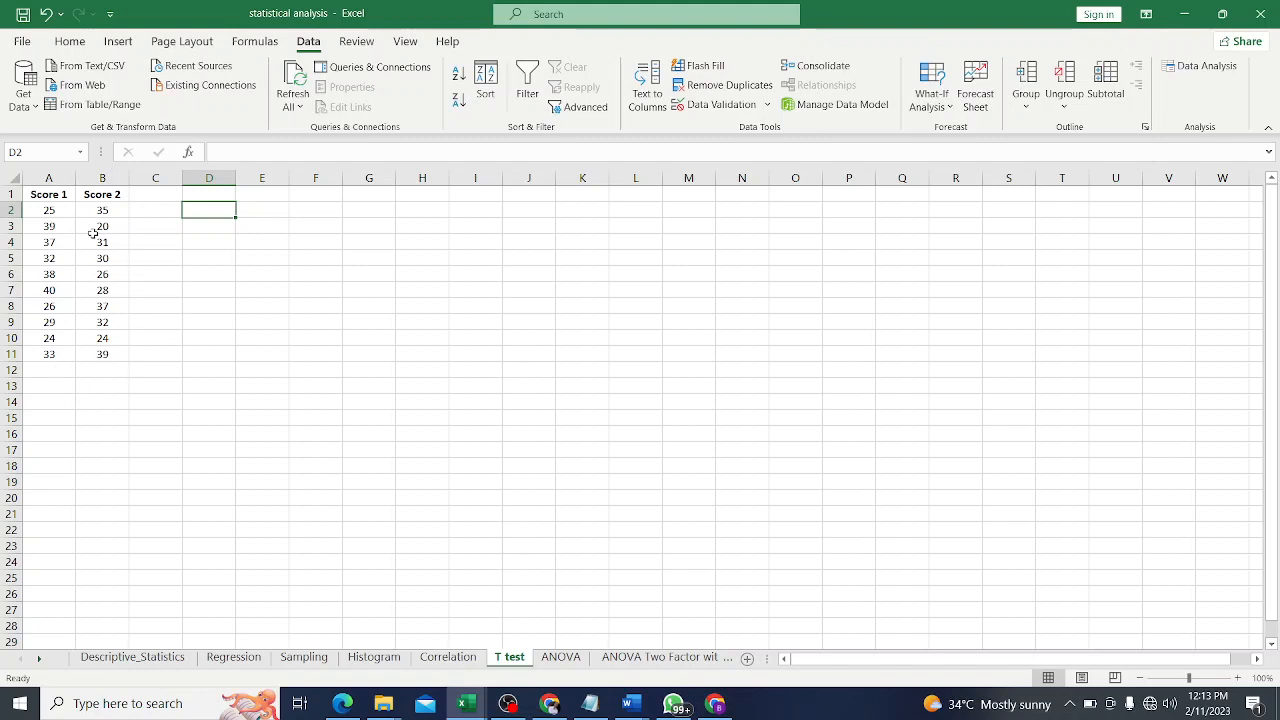
left_click(451, 260)
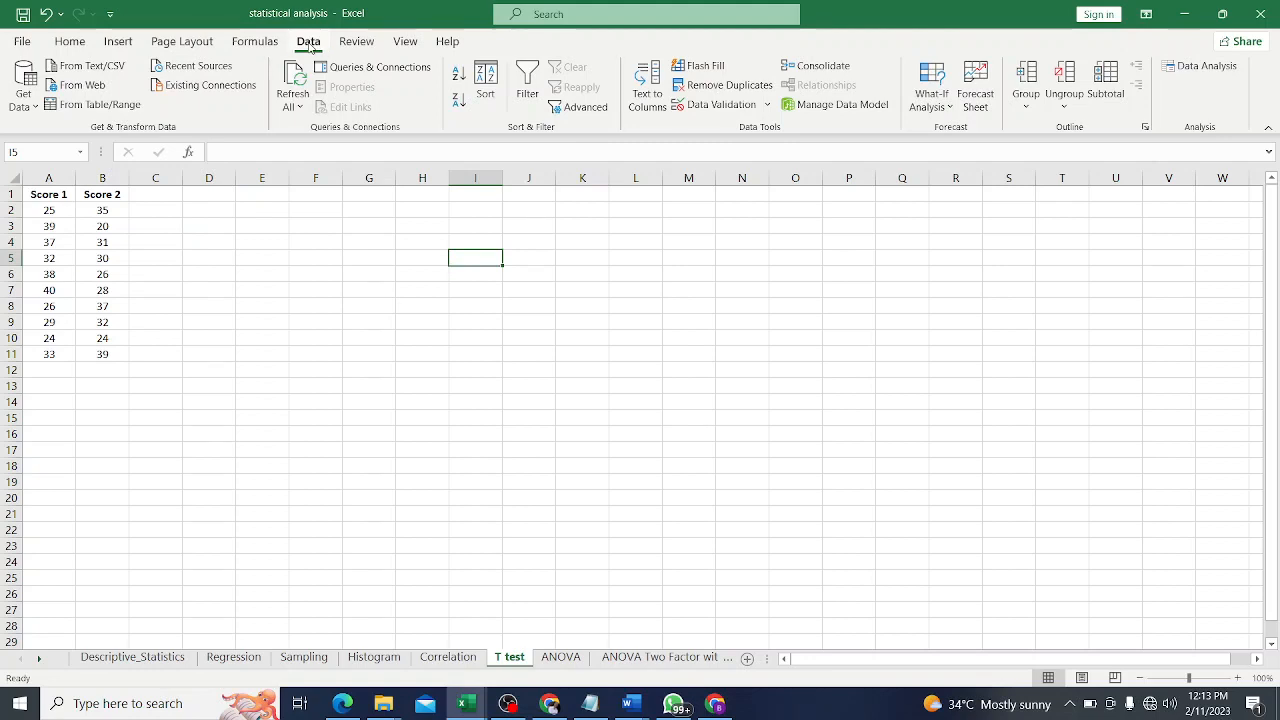
Start the t-Test: Paired Two Sample for Means analysis from the data analysis tools.
left_click(1206, 66)
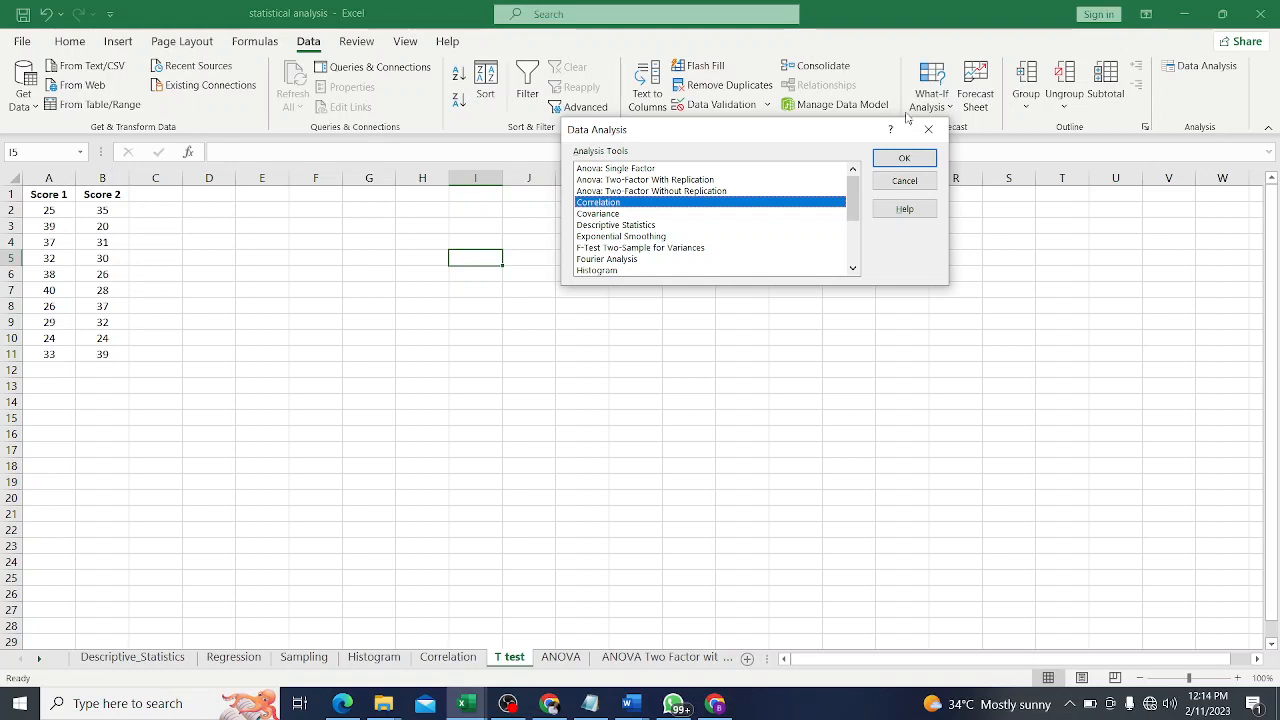
left_click_drag(858, 190, 852, 250)
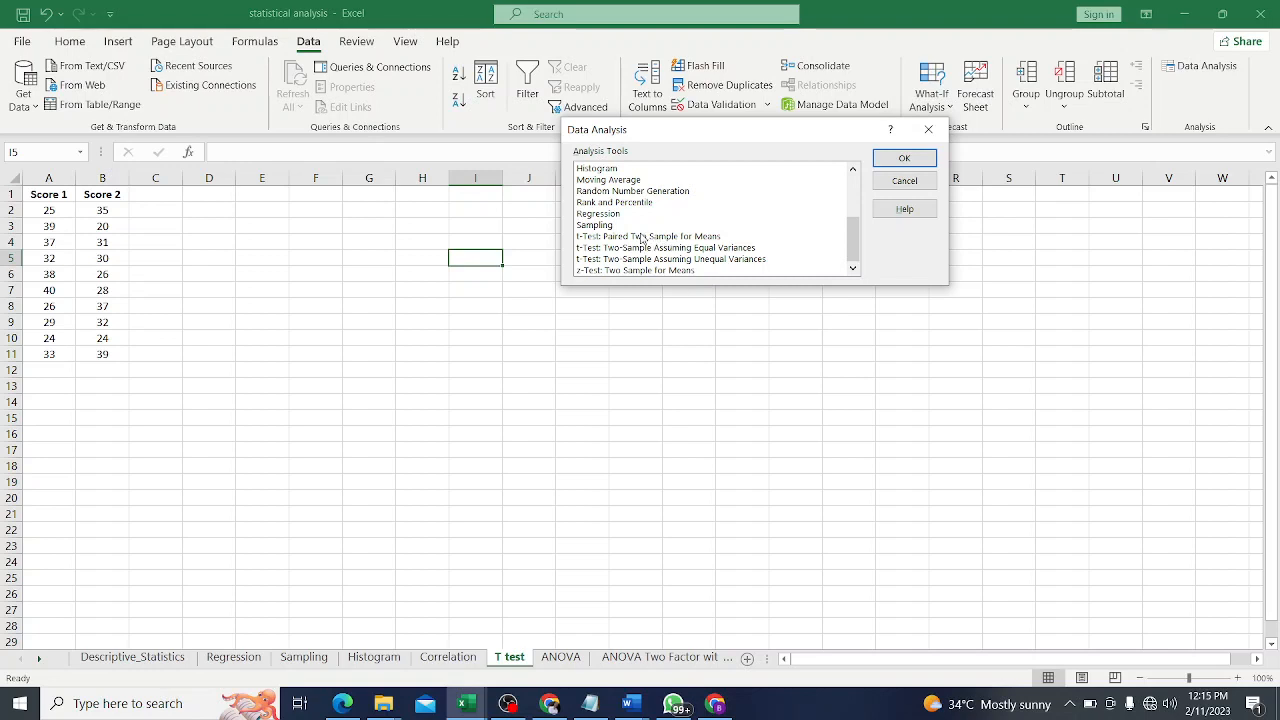
left_click(643, 237)
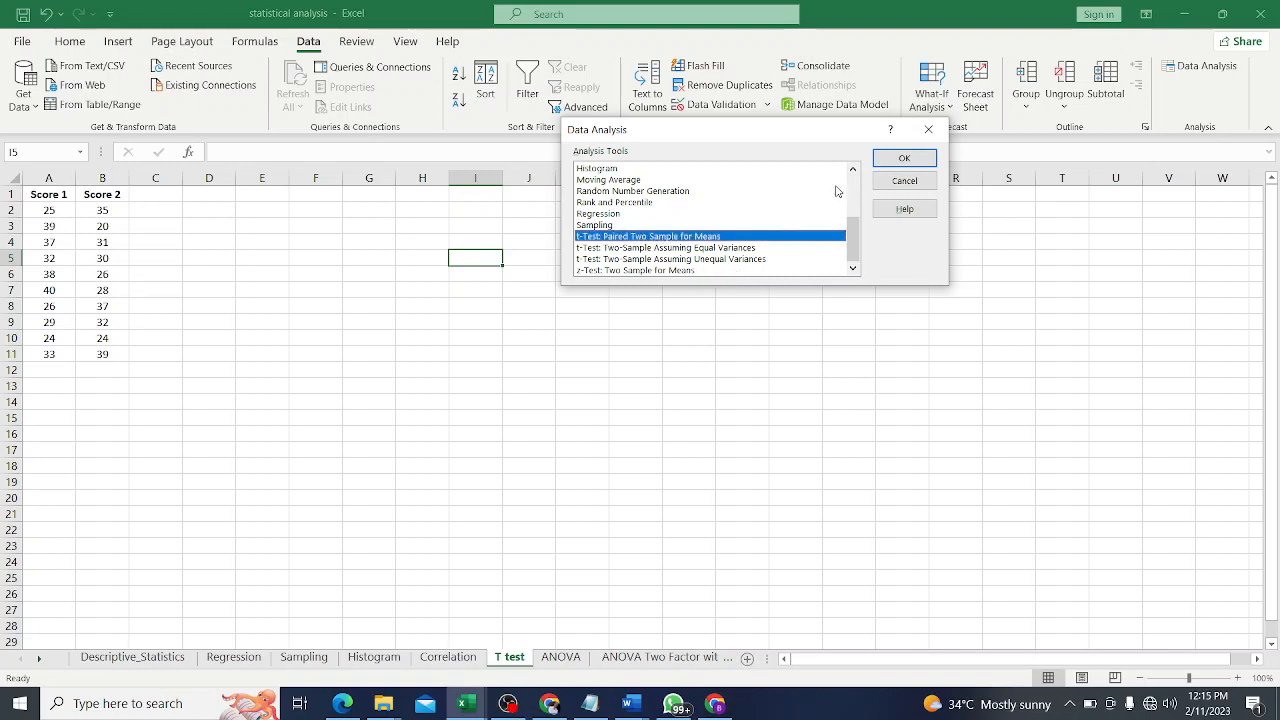
left_click(921, 164)
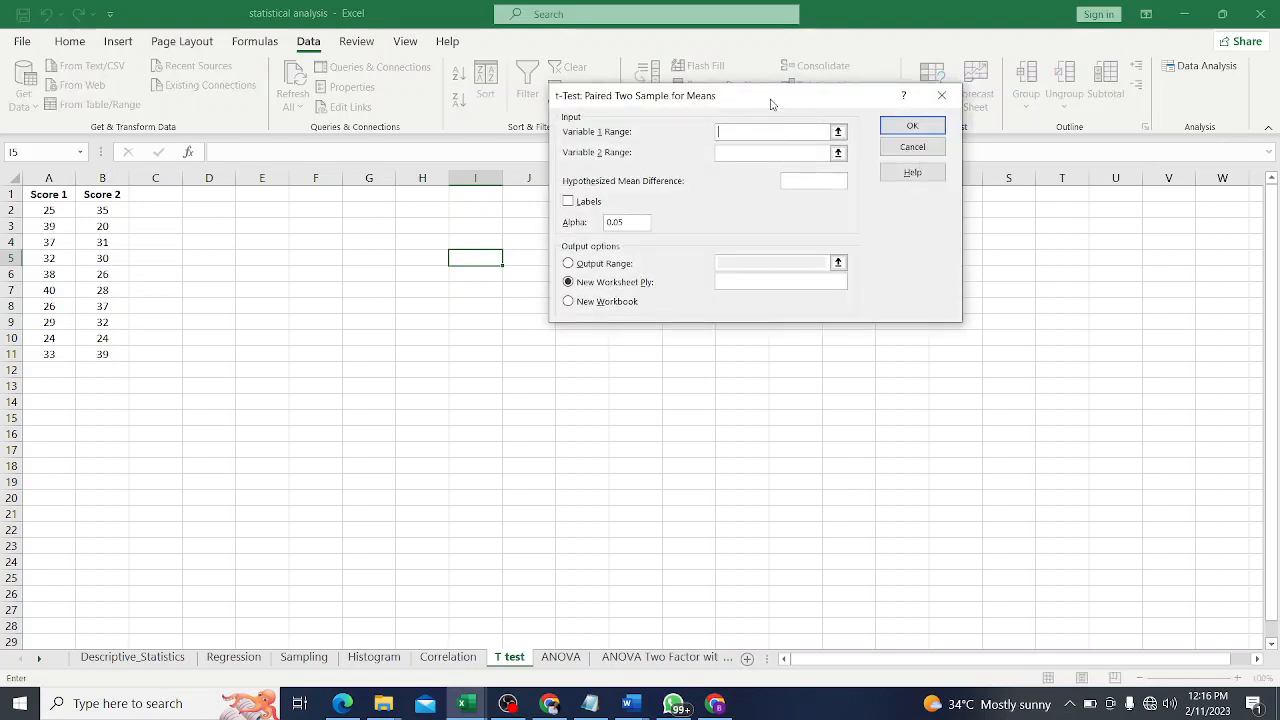
left_click_drag(773, 103, 774, 126)
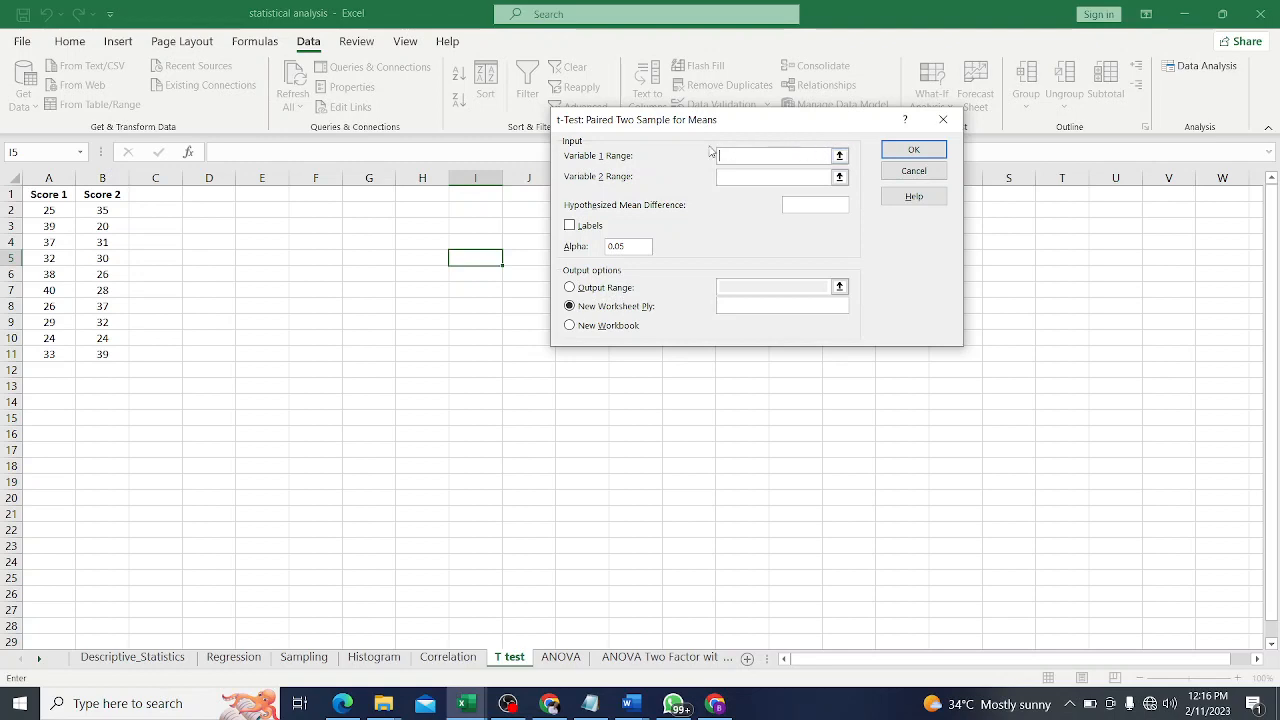
Set the Variable 1 range to A1:A11 and the Variable 2 range to B1:B11.
left_click(840, 157)
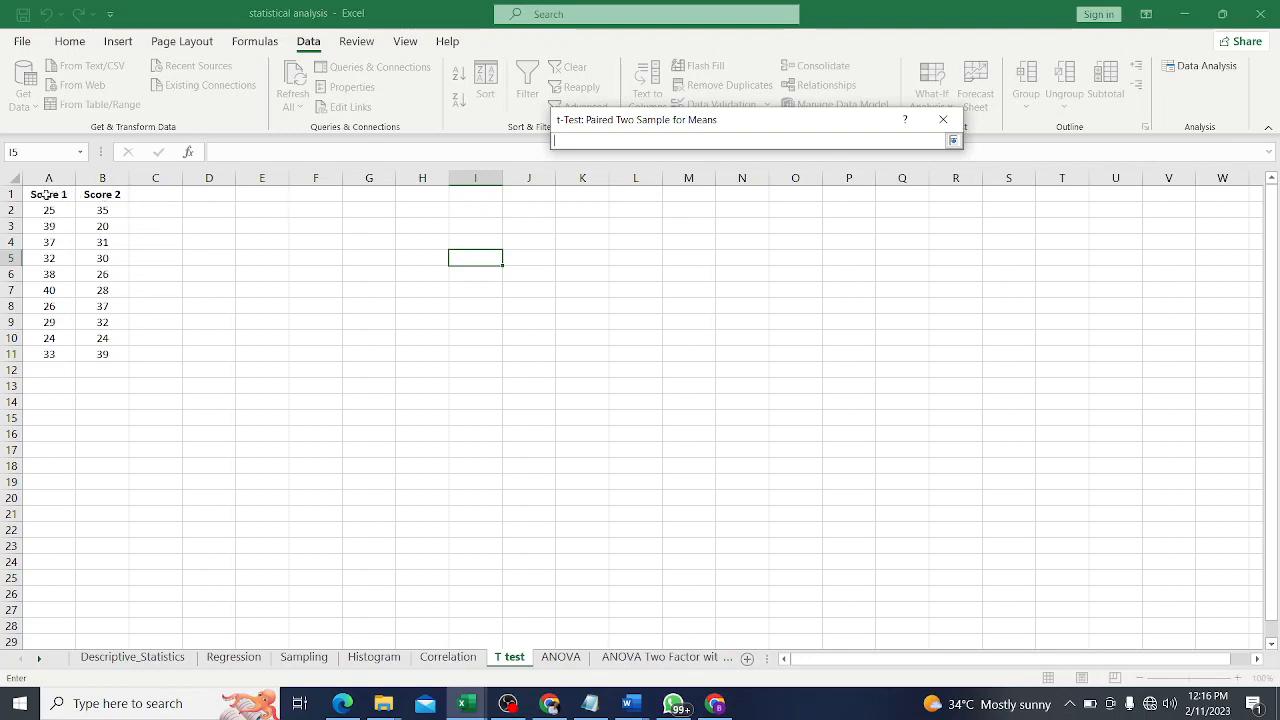
left_click_drag(46, 196, 55, 356)
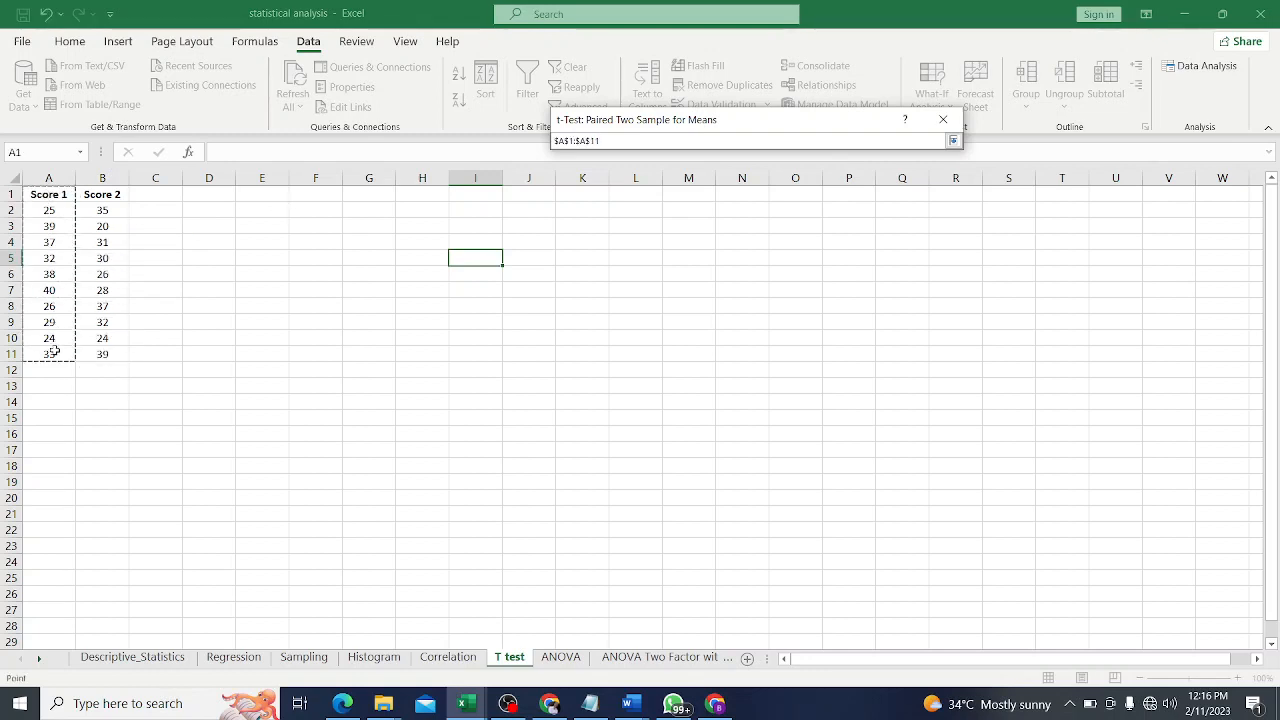
left_click(954, 142)
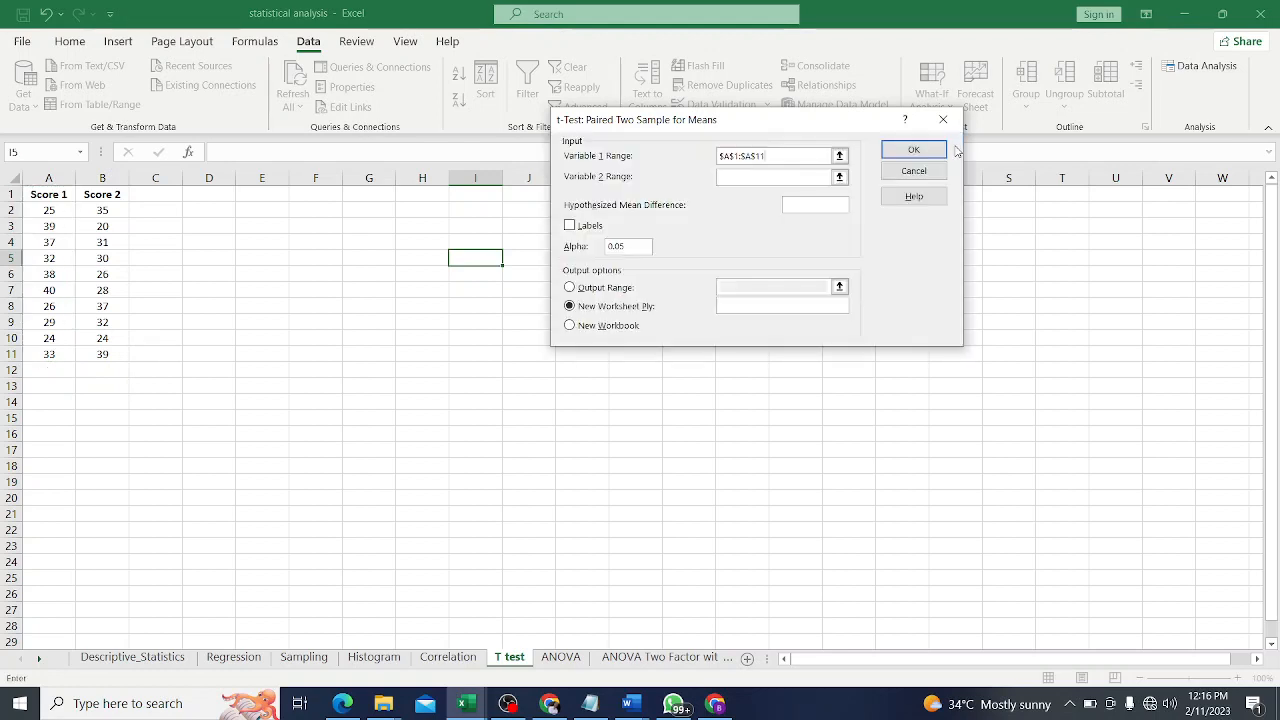
left_click(839, 178)
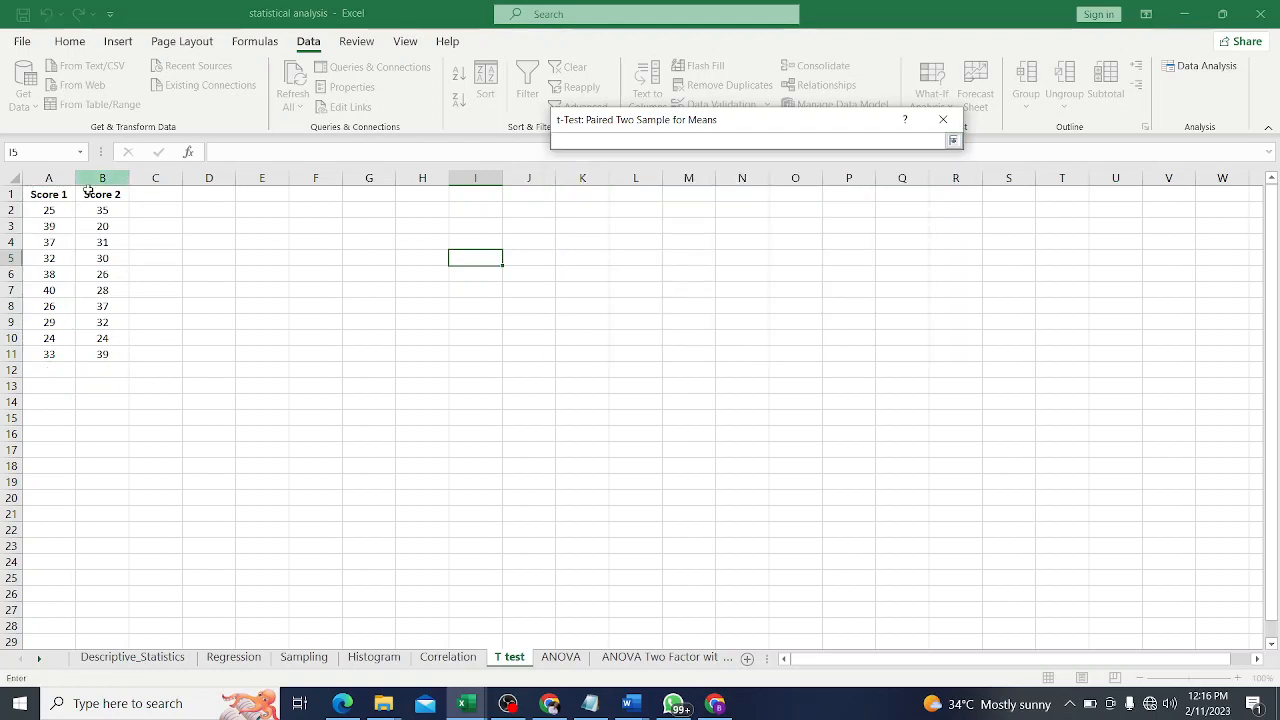
left_click_drag(98, 198, 112, 350)
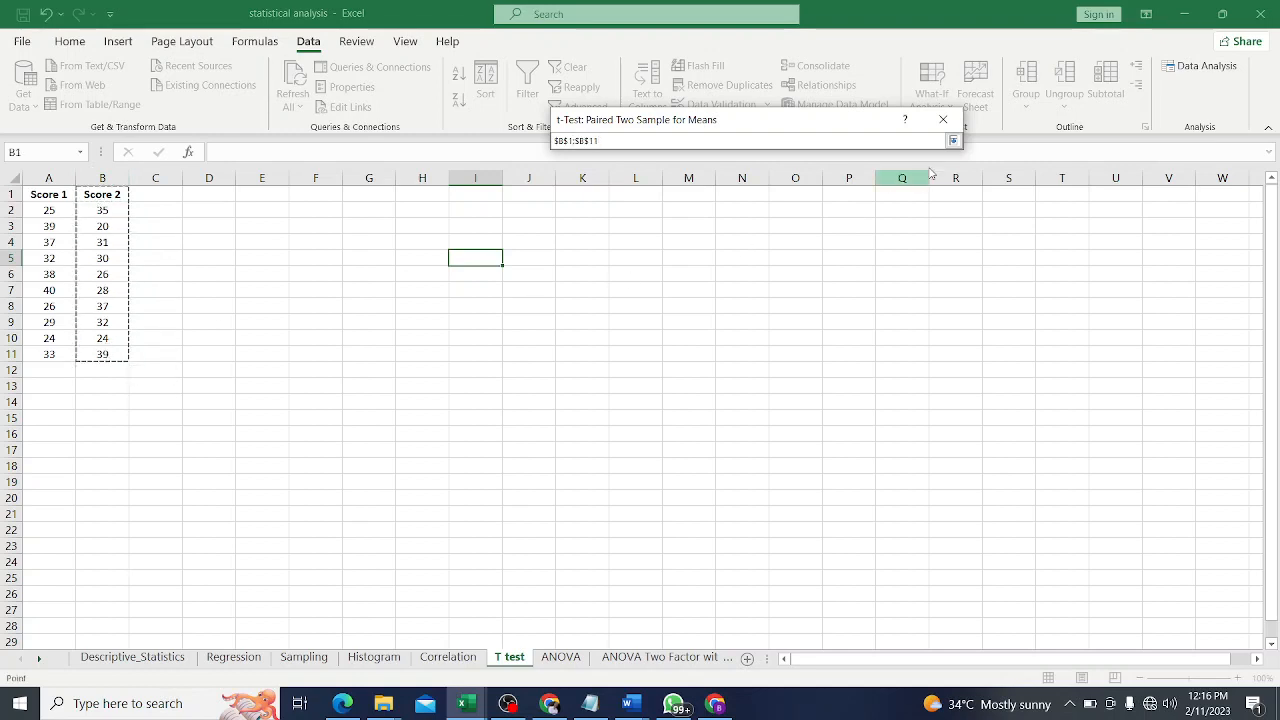
left_click(953, 141)
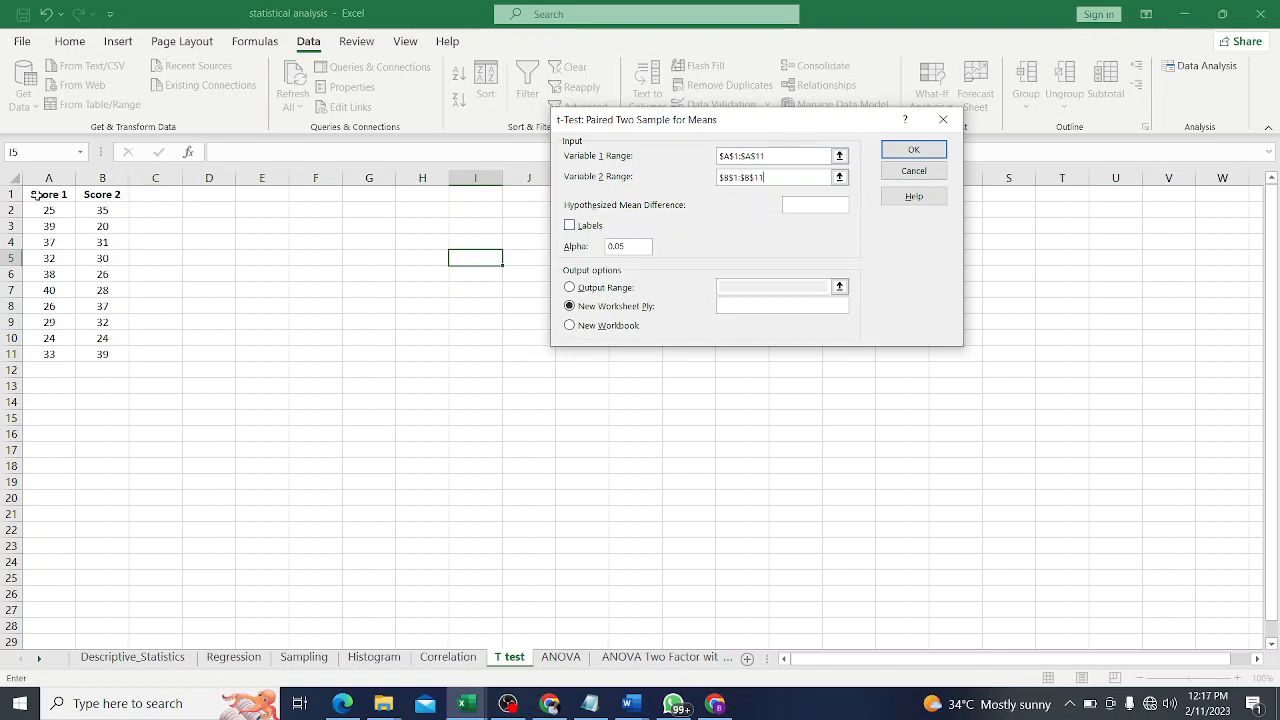
Run the paired t-test with labels included, alpha 0.05 and the output range set to cell E5.
left_click(569, 227)
left_click_drag(628, 247, 606, 248)
type("0")
left_click(569, 290)
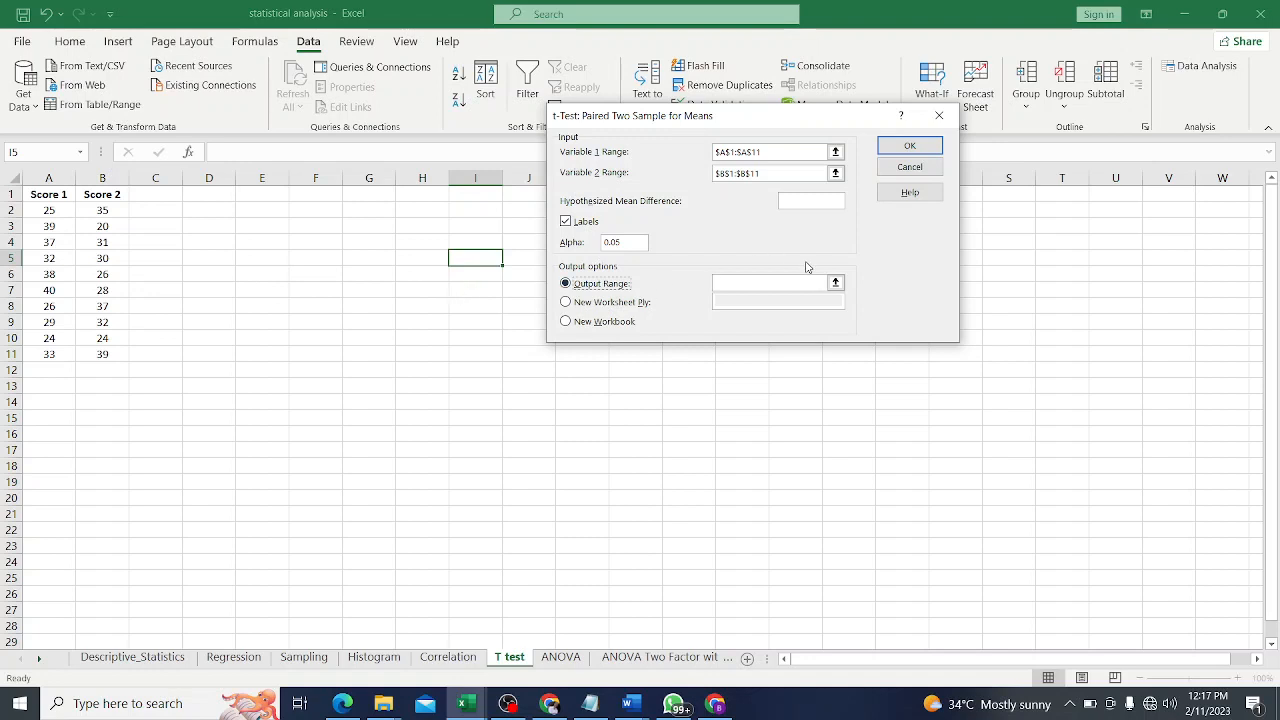
left_click(836, 284)
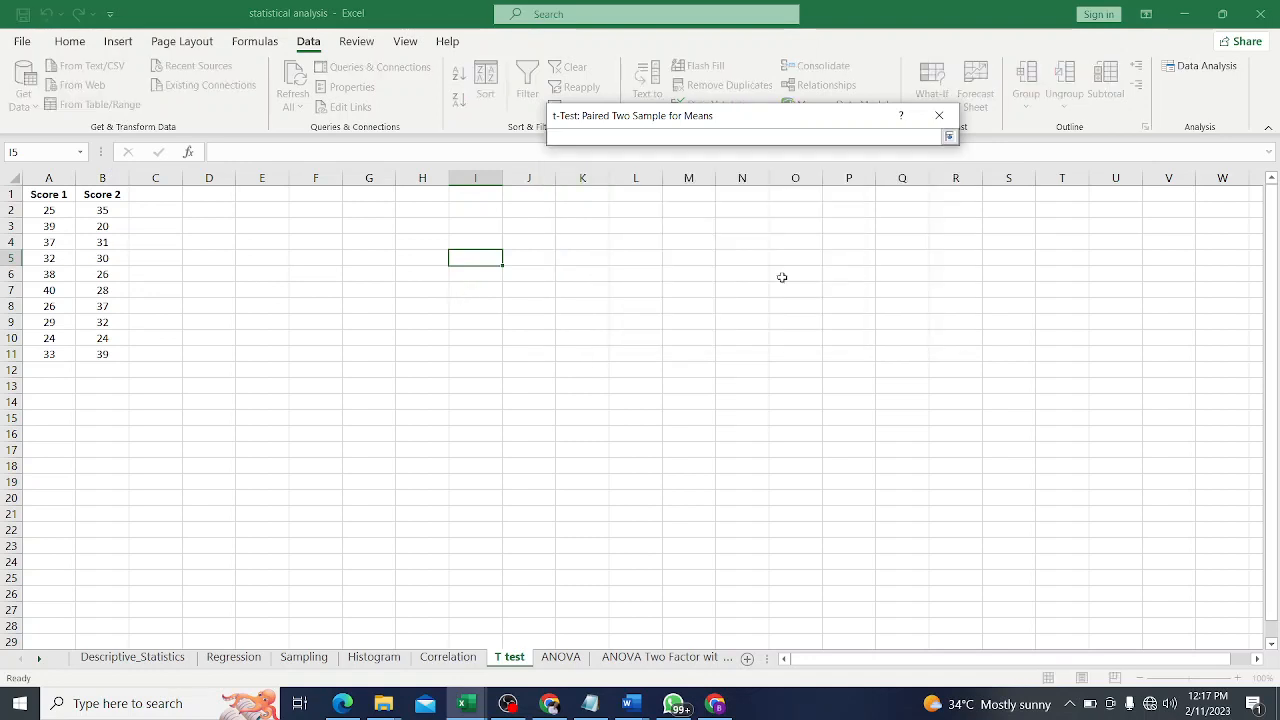
left_click(269, 256)
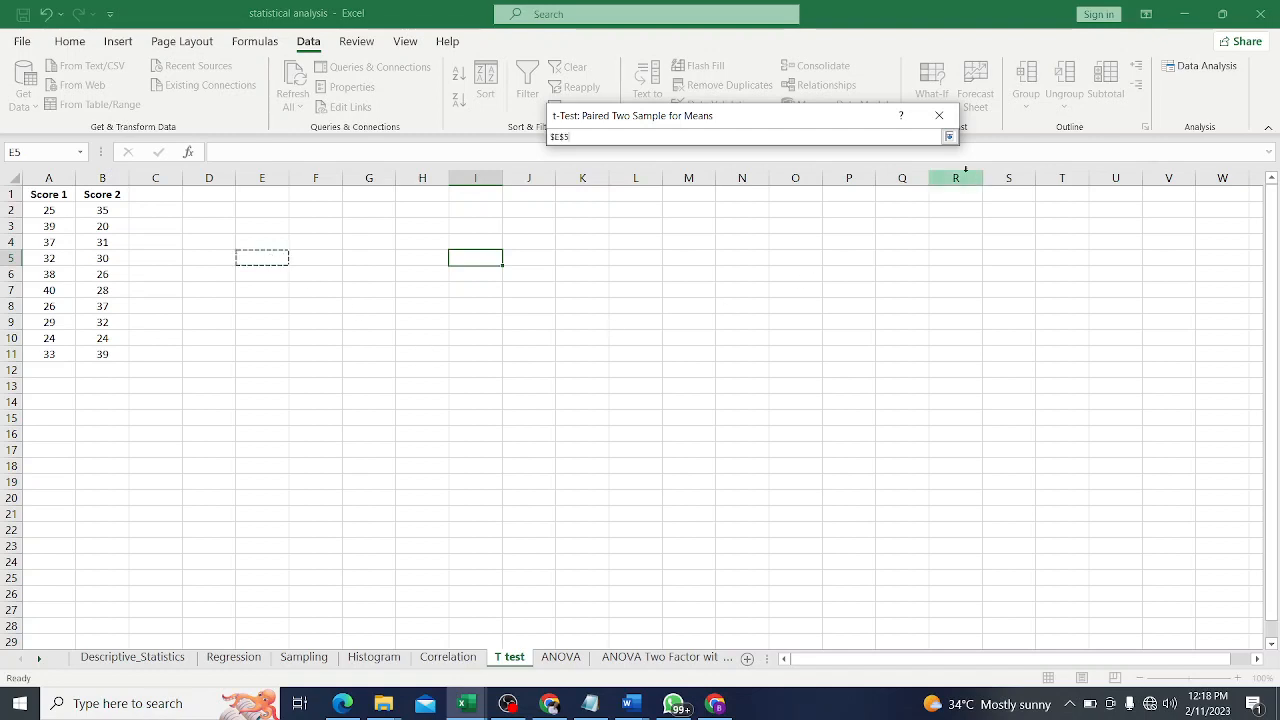
left_click(948, 136)
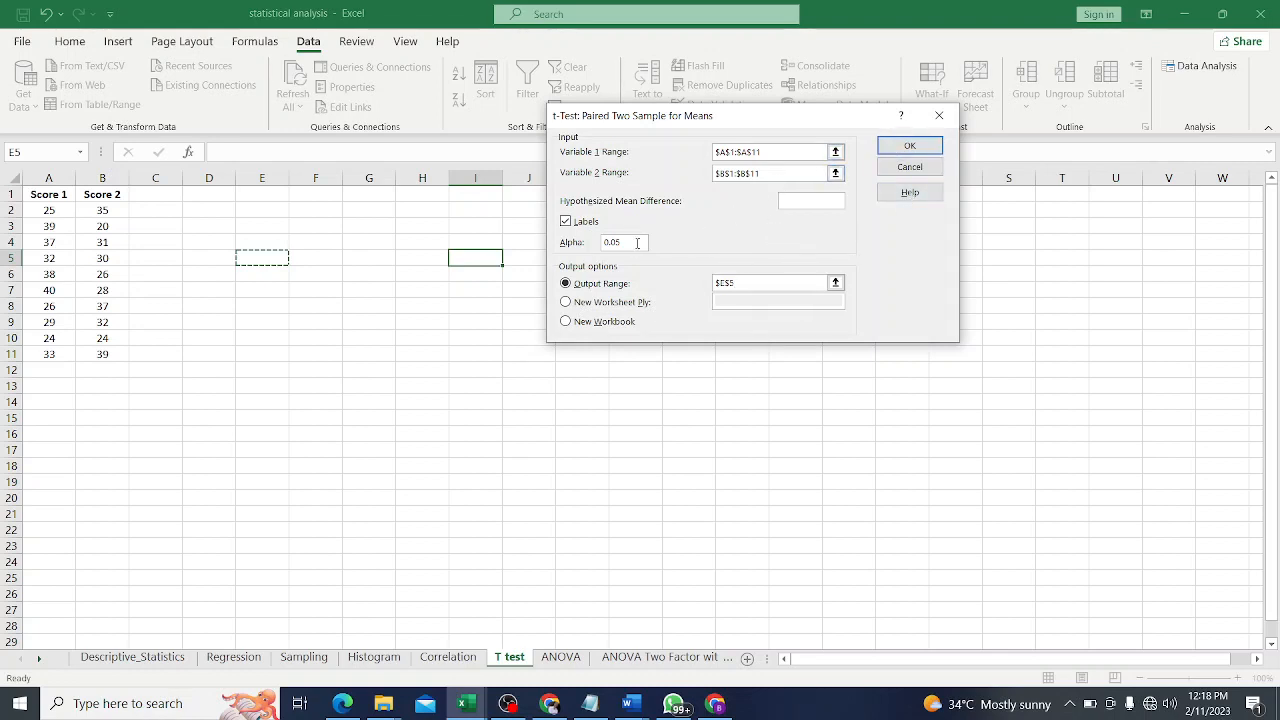
left_click(909, 147)
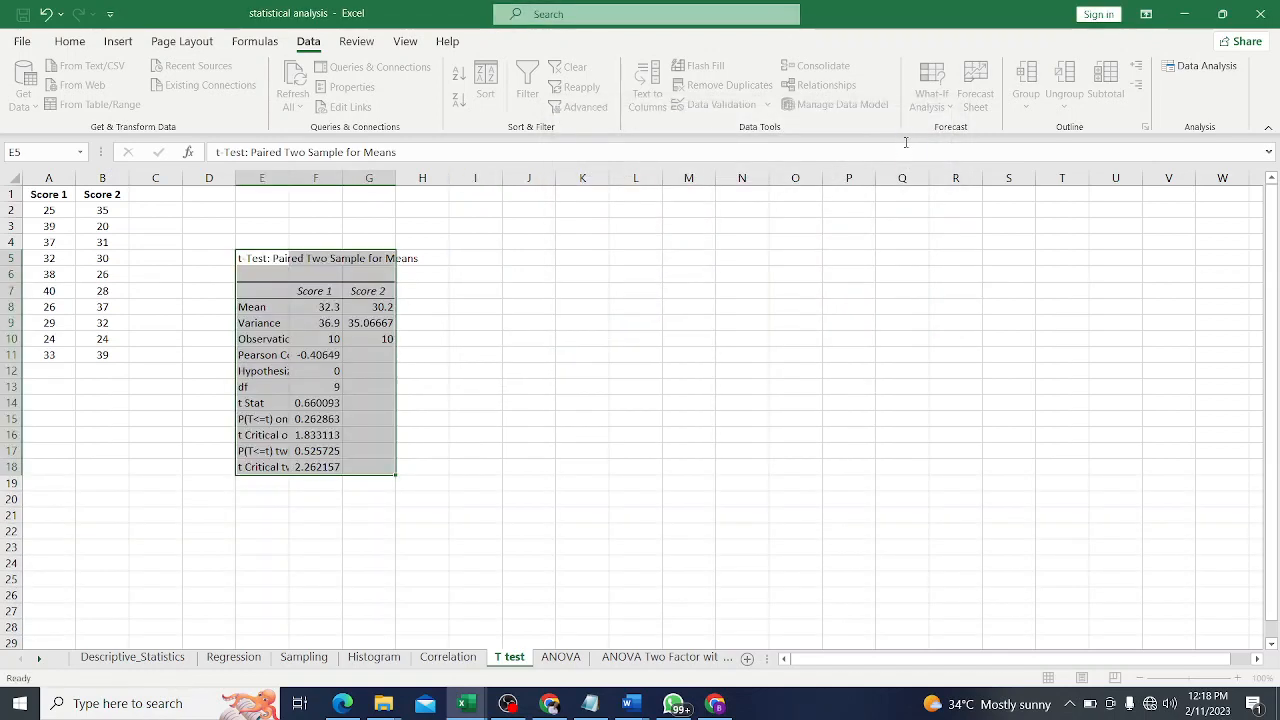
Autofit columns E, F and G to the contents of the t-test results table.
double_click(287, 177)
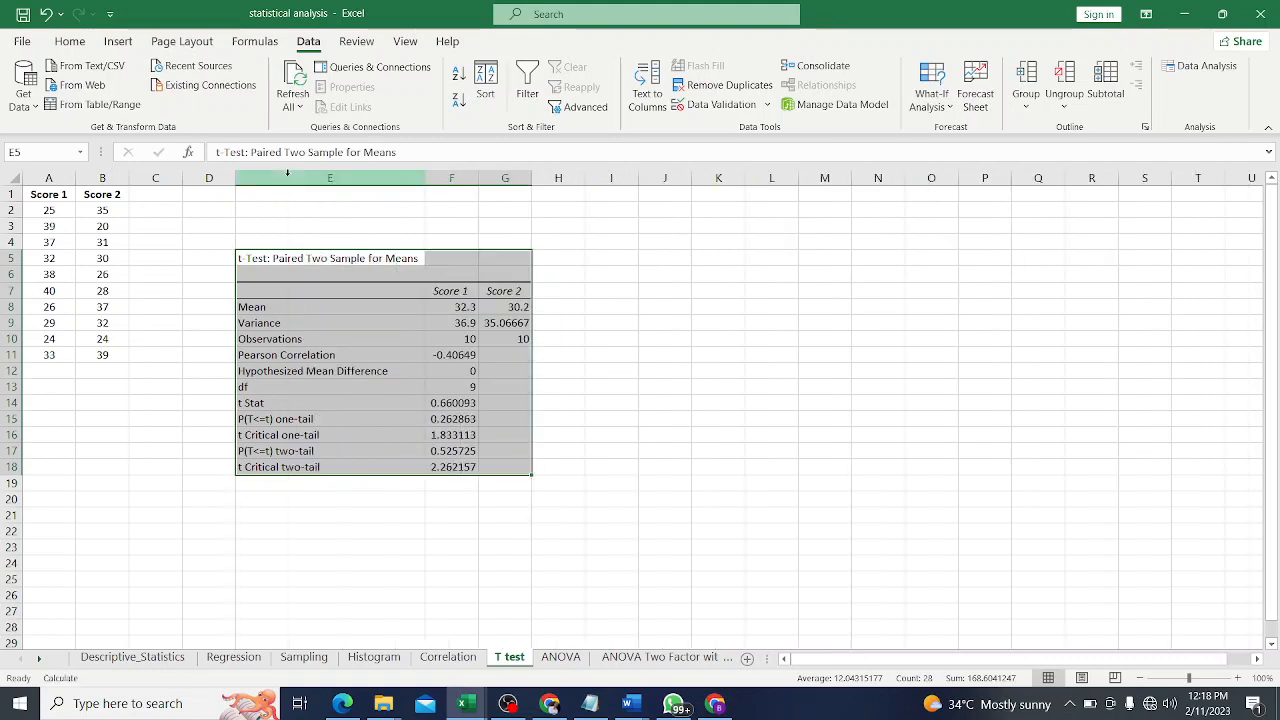
double_click(478, 177)
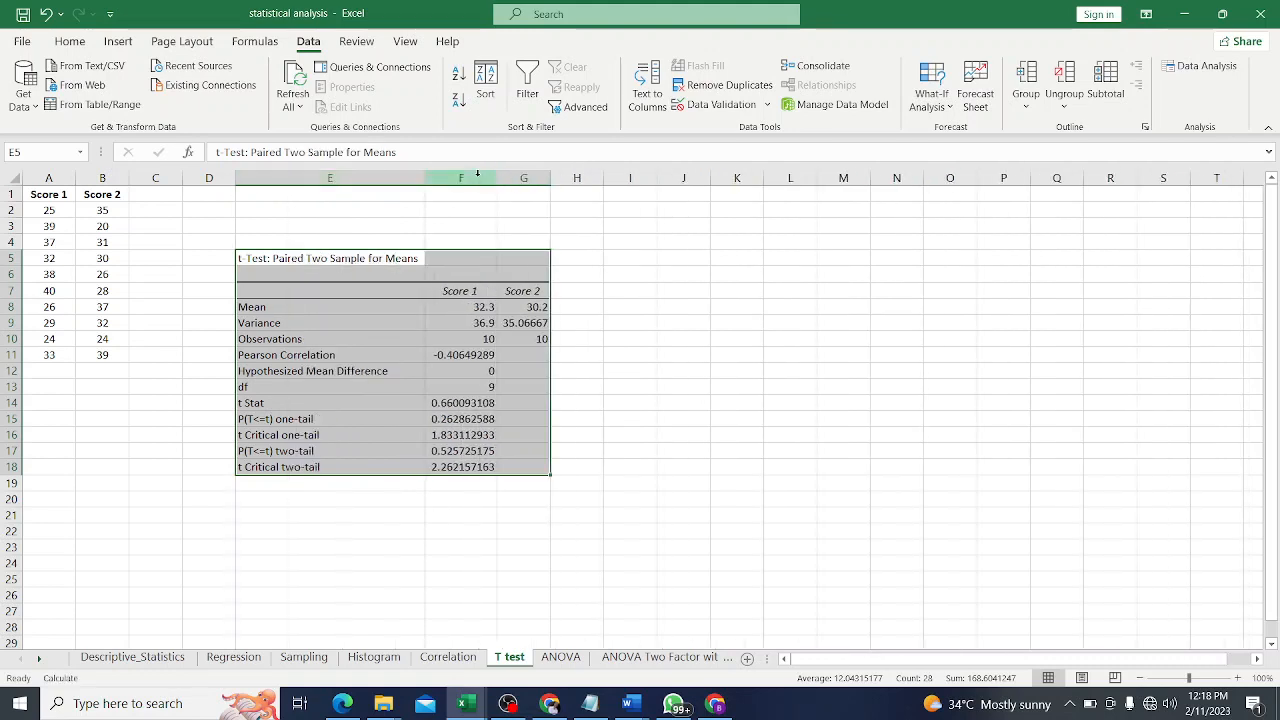
double_click(550, 180)
Examine the means, variances, observations, Pearson correlation, hypothesized mean difference and degrees of freedom in the t-test results.
left_click(534, 303)
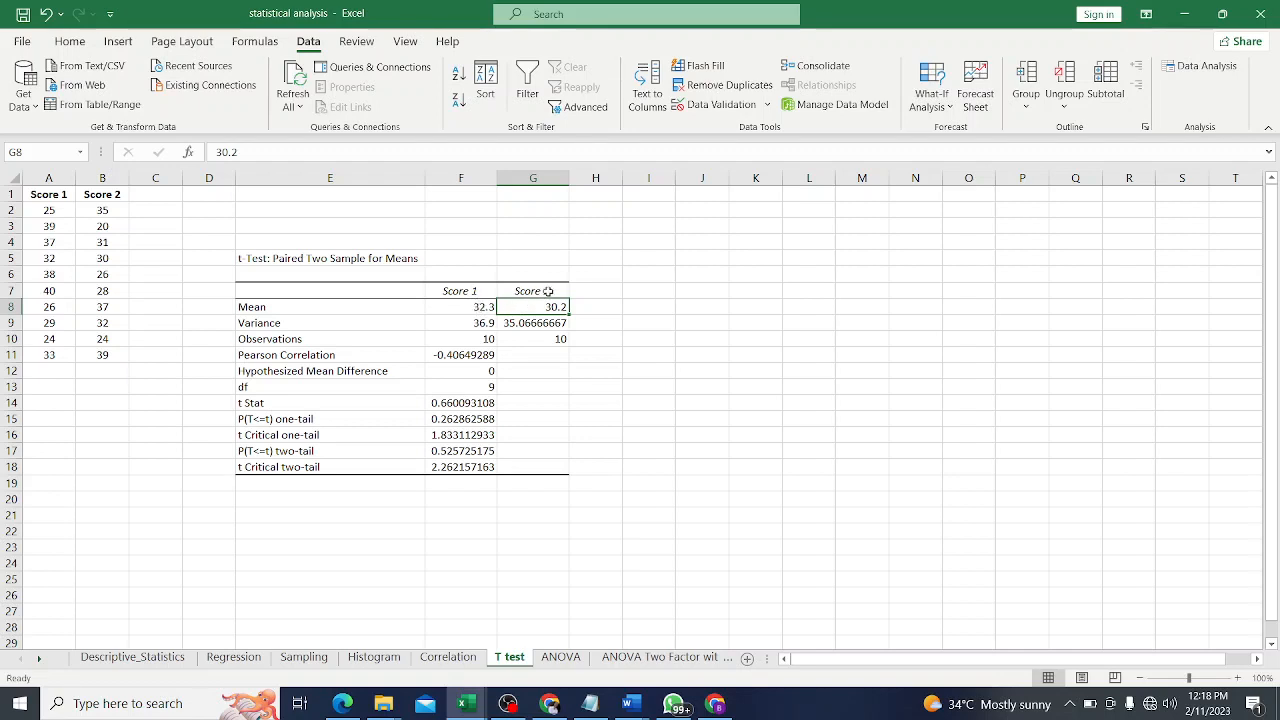
left_click(465, 309)
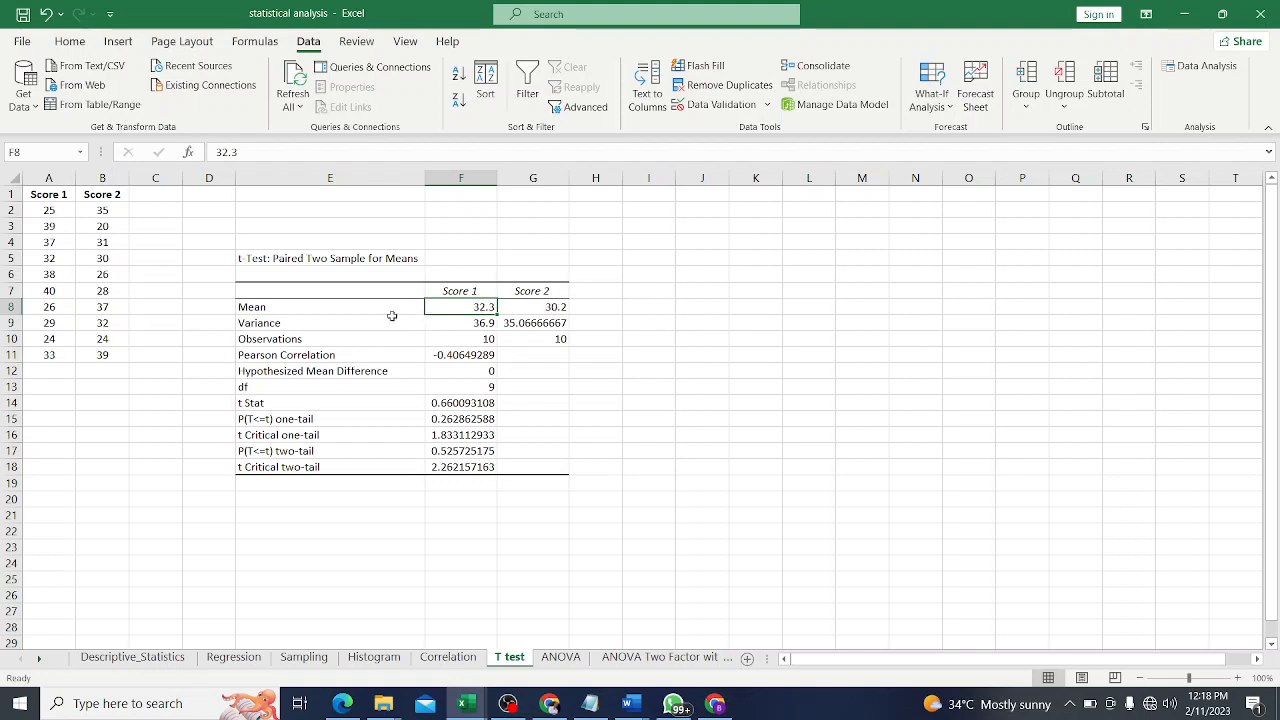
left_click(486, 323)
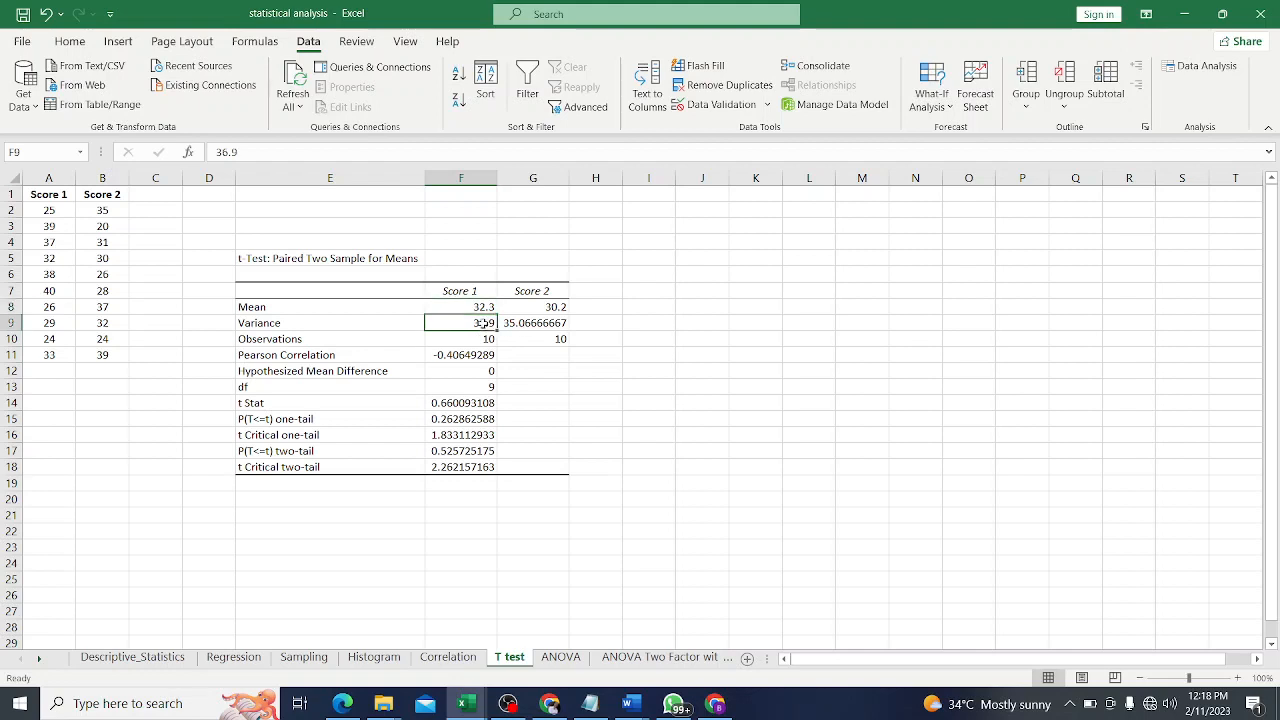
left_click(542, 330)
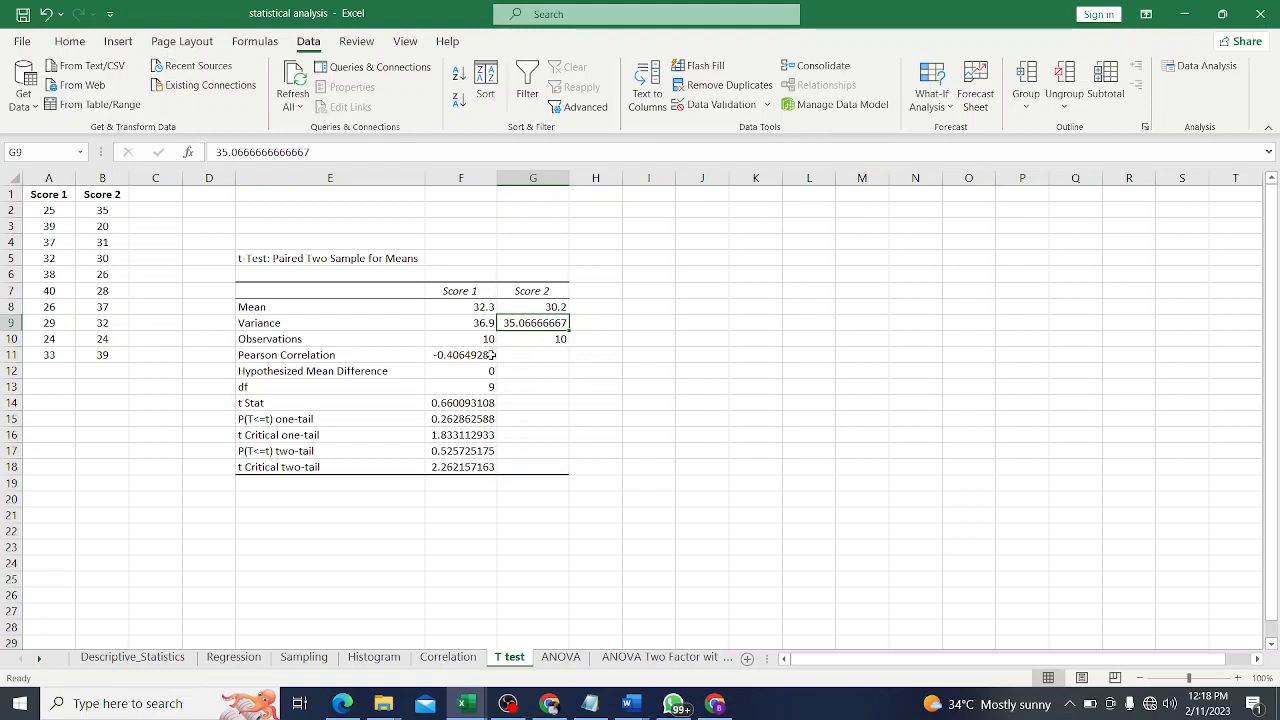
left_click(478, 355)
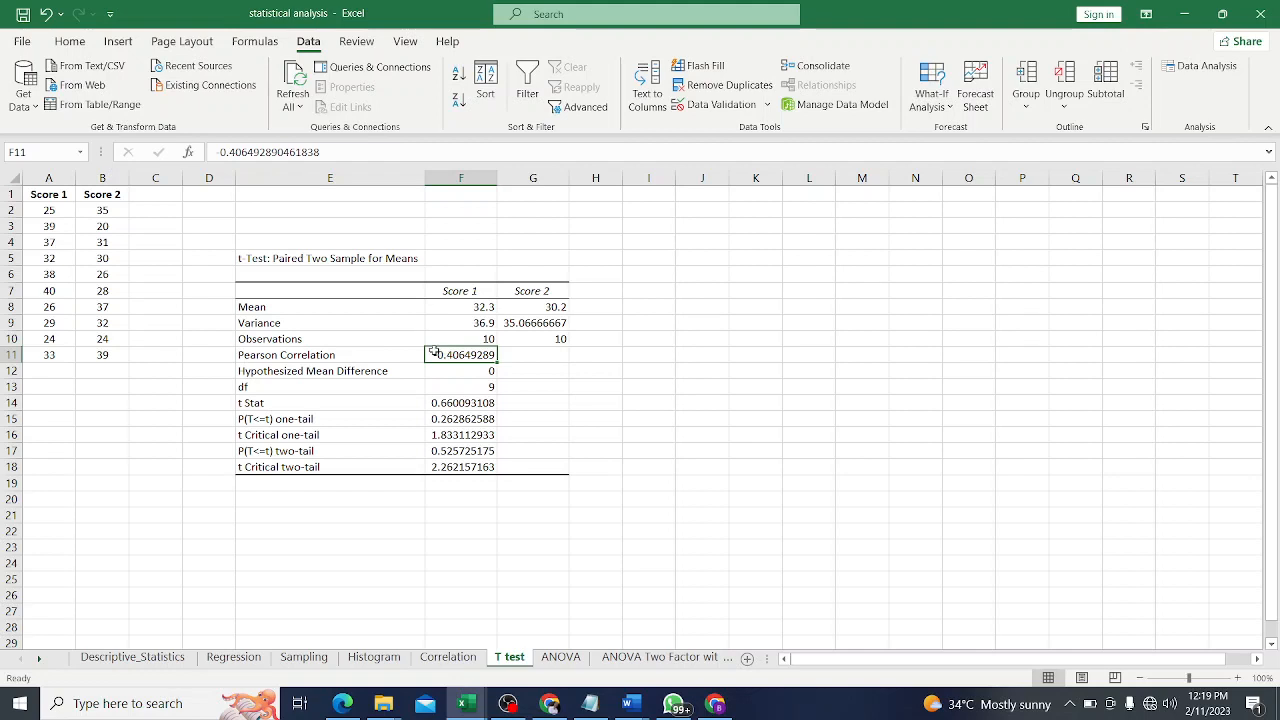
left_click(487, 372)
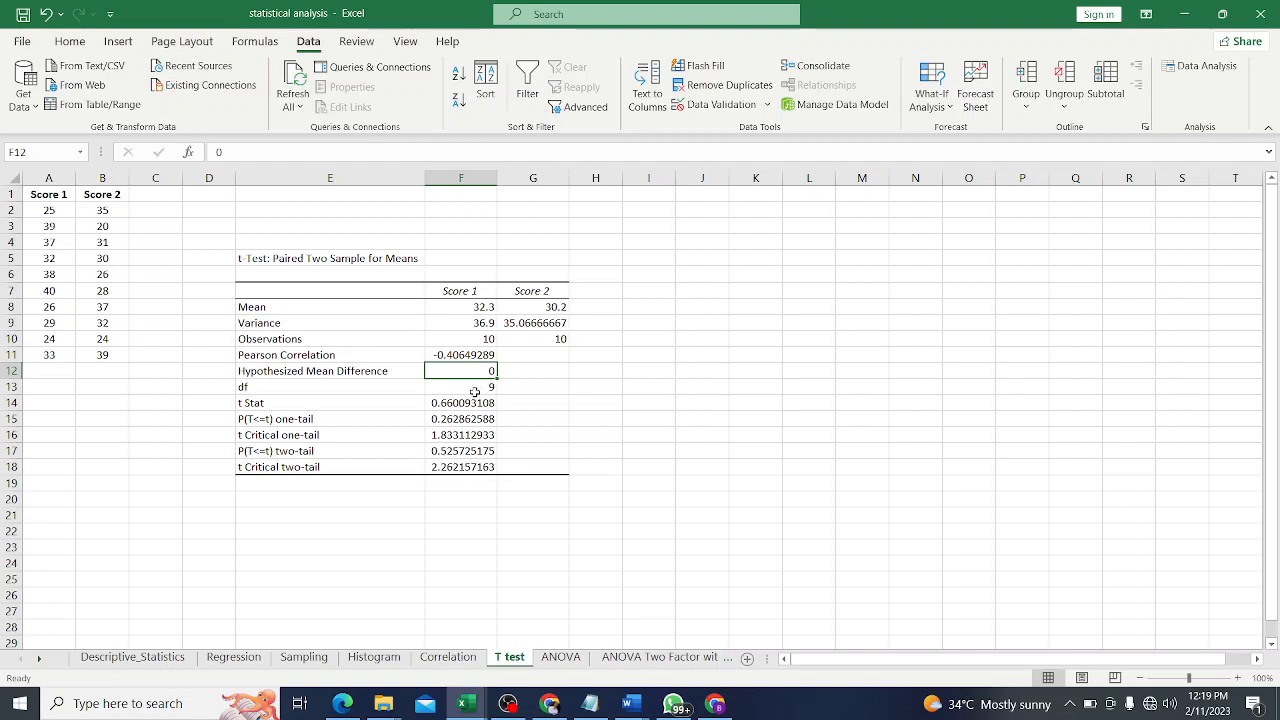
left_click(475, 392)
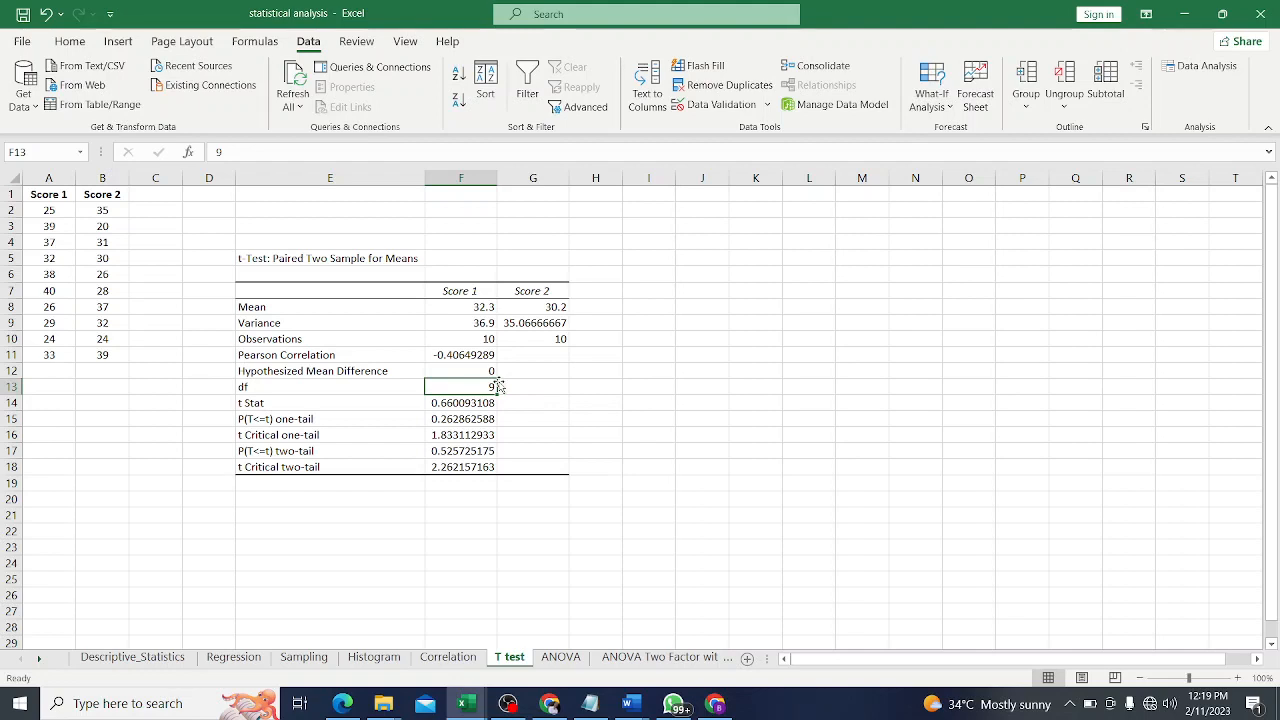
left_click(480, 338)
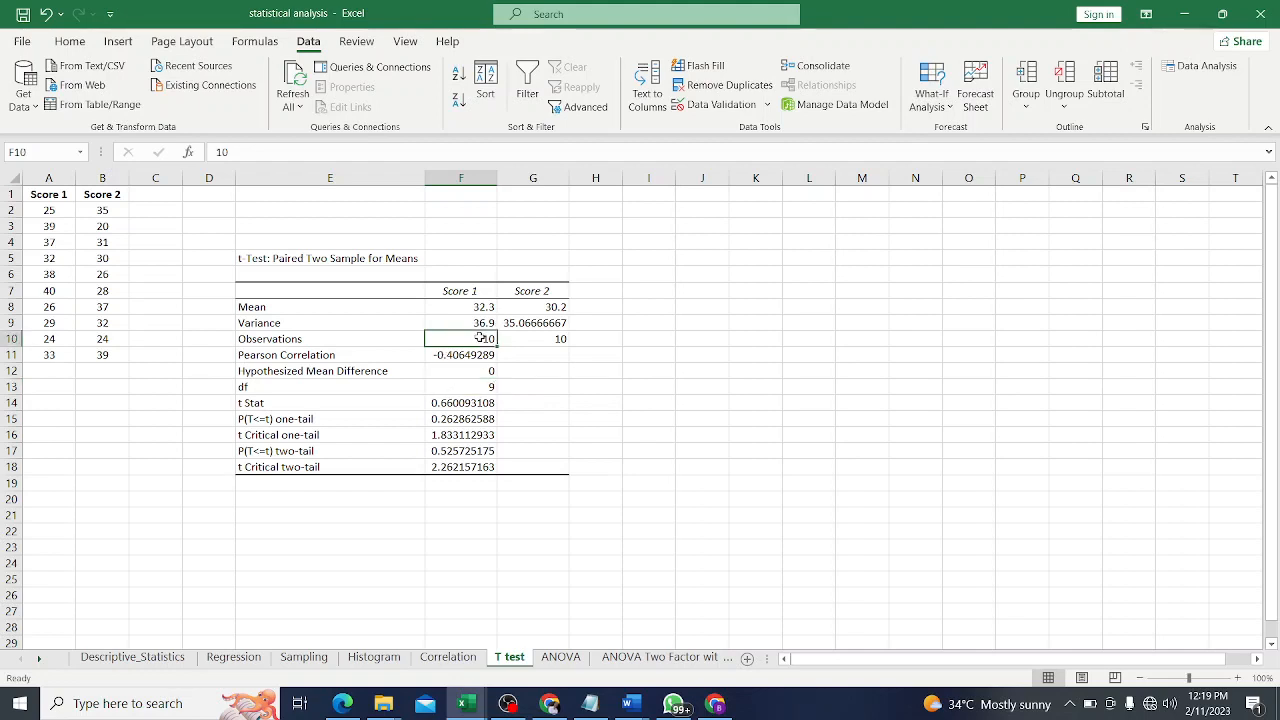
Examine the degrees of freedom and the t Stat in the paired t-test results.
left_click(476, 384)
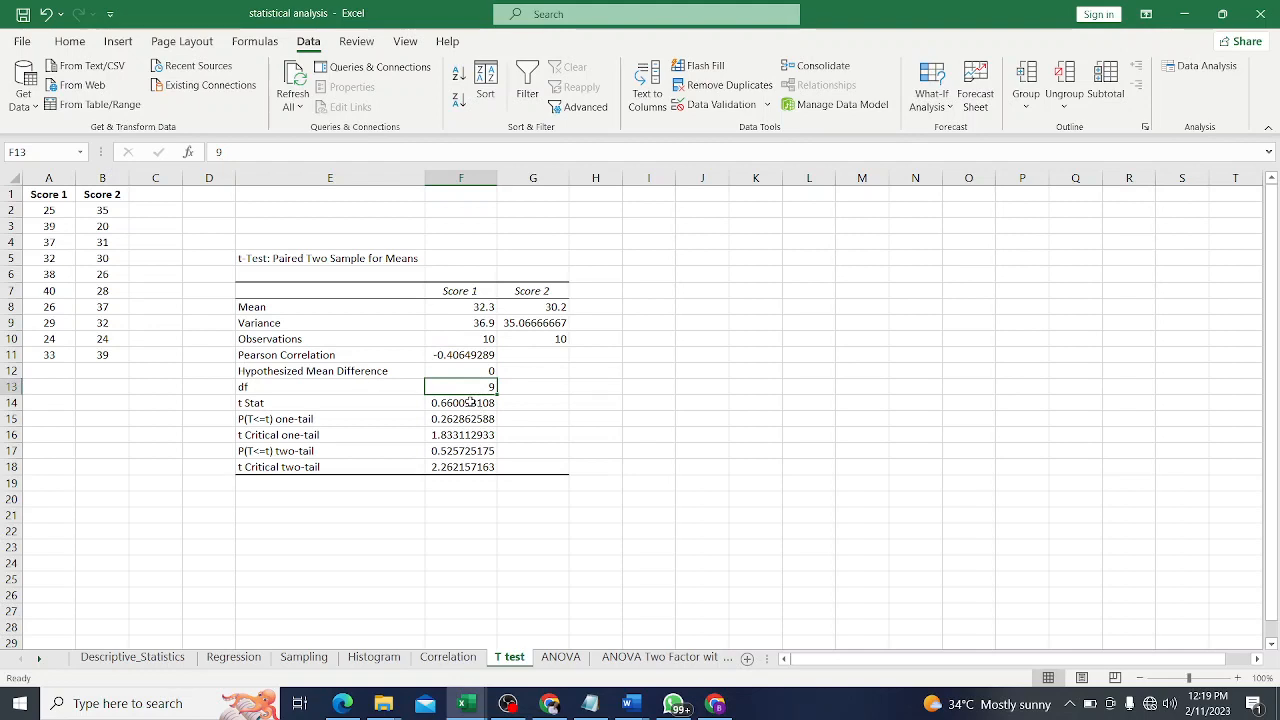
left_click(469, 400)
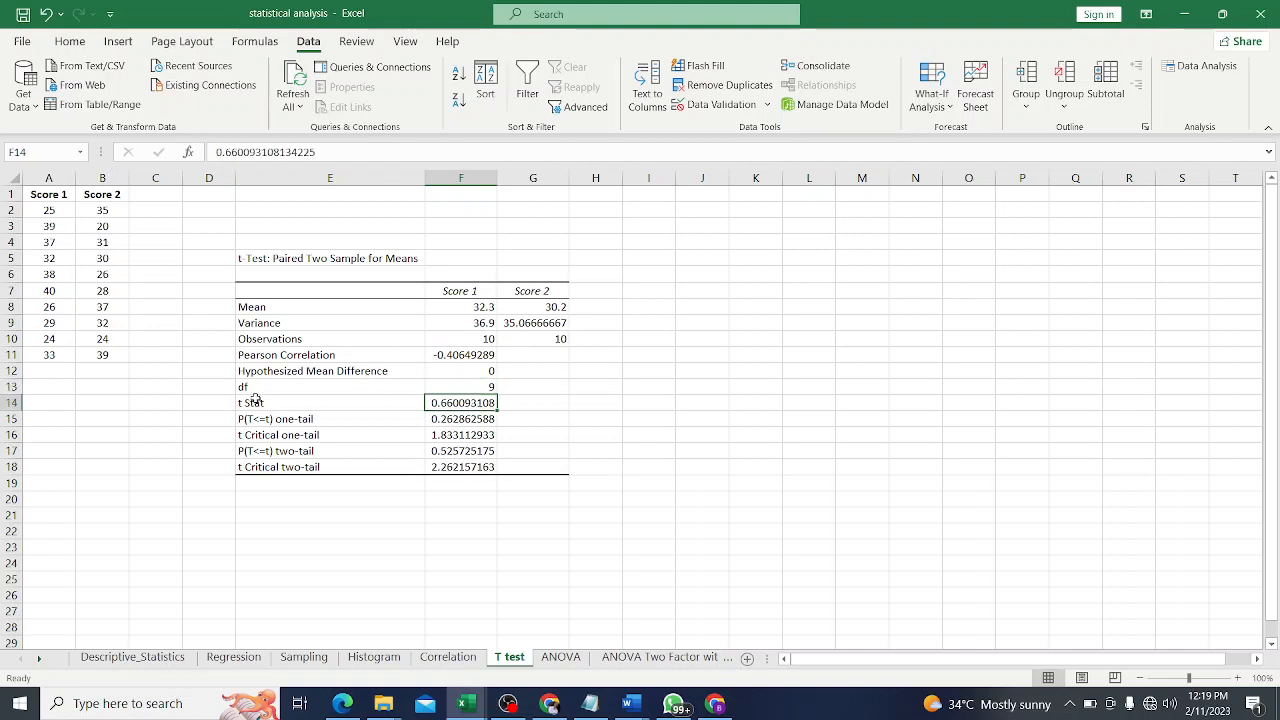
left_click(12, 402)
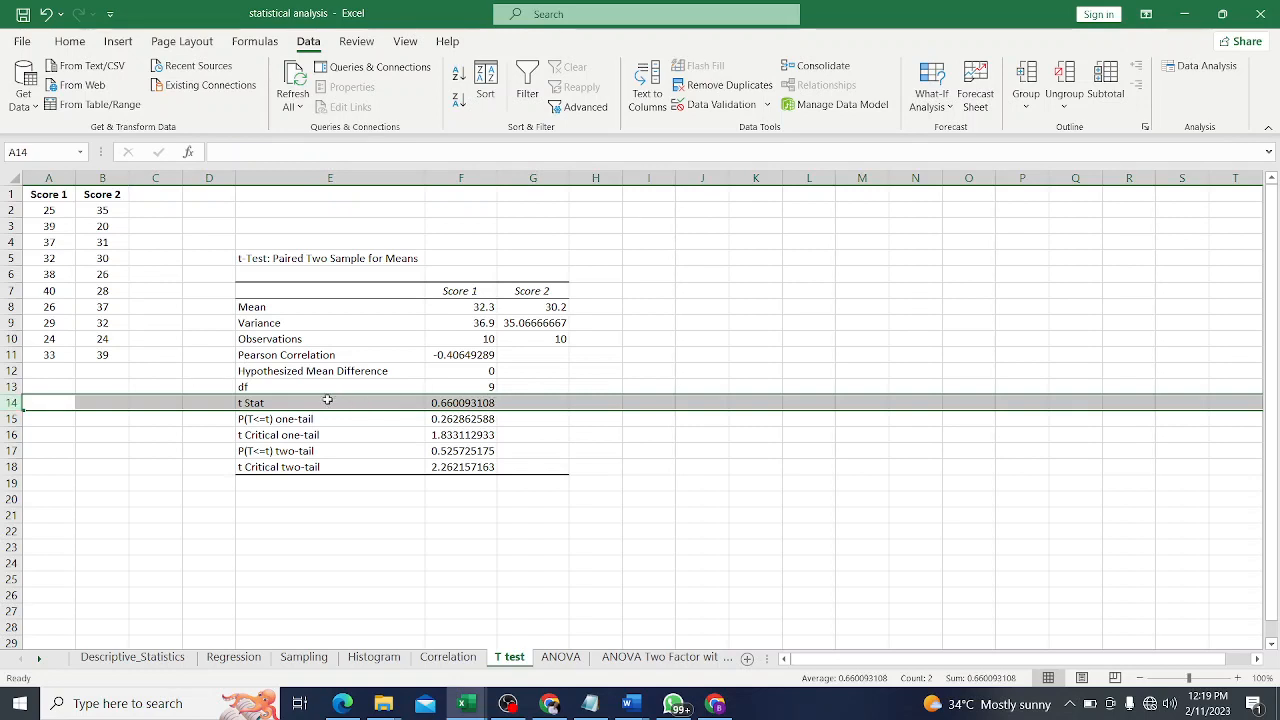
left_click(460, 404)
Examine the one-tail and two-tail p-values and t Critical values in the paired t-test results.
left_click(339, 422)
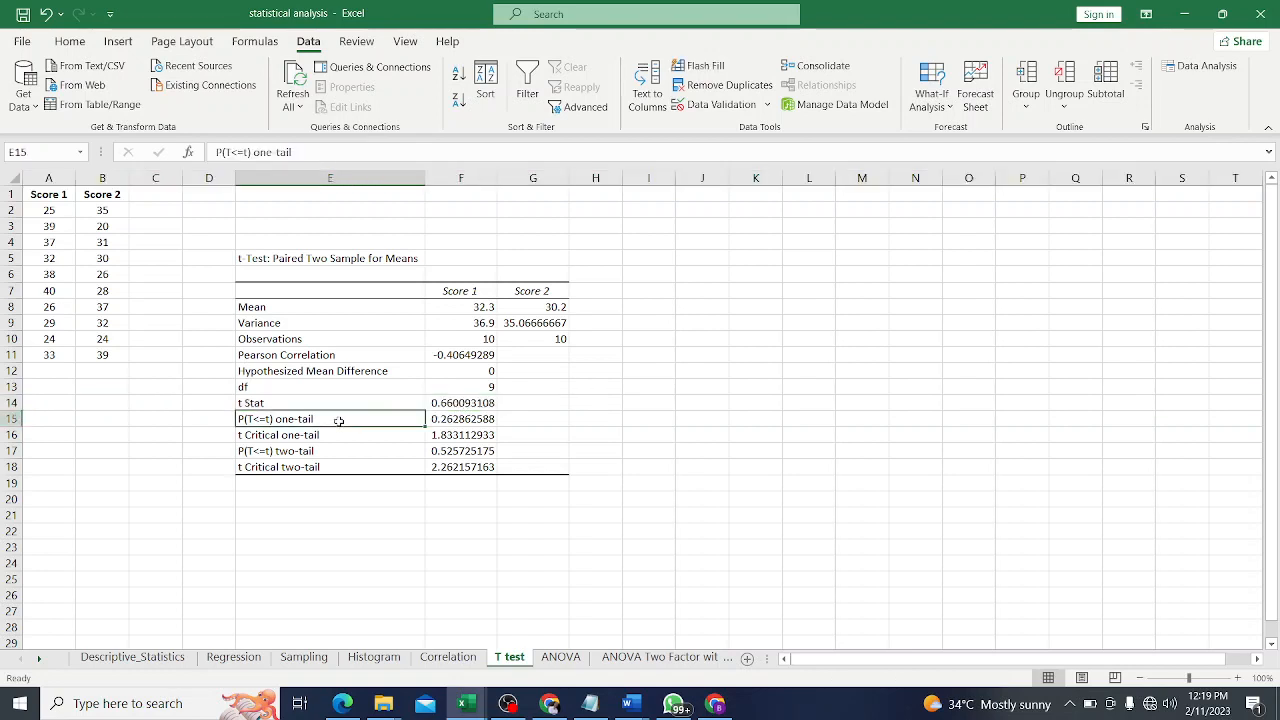
left_click(12, 419)
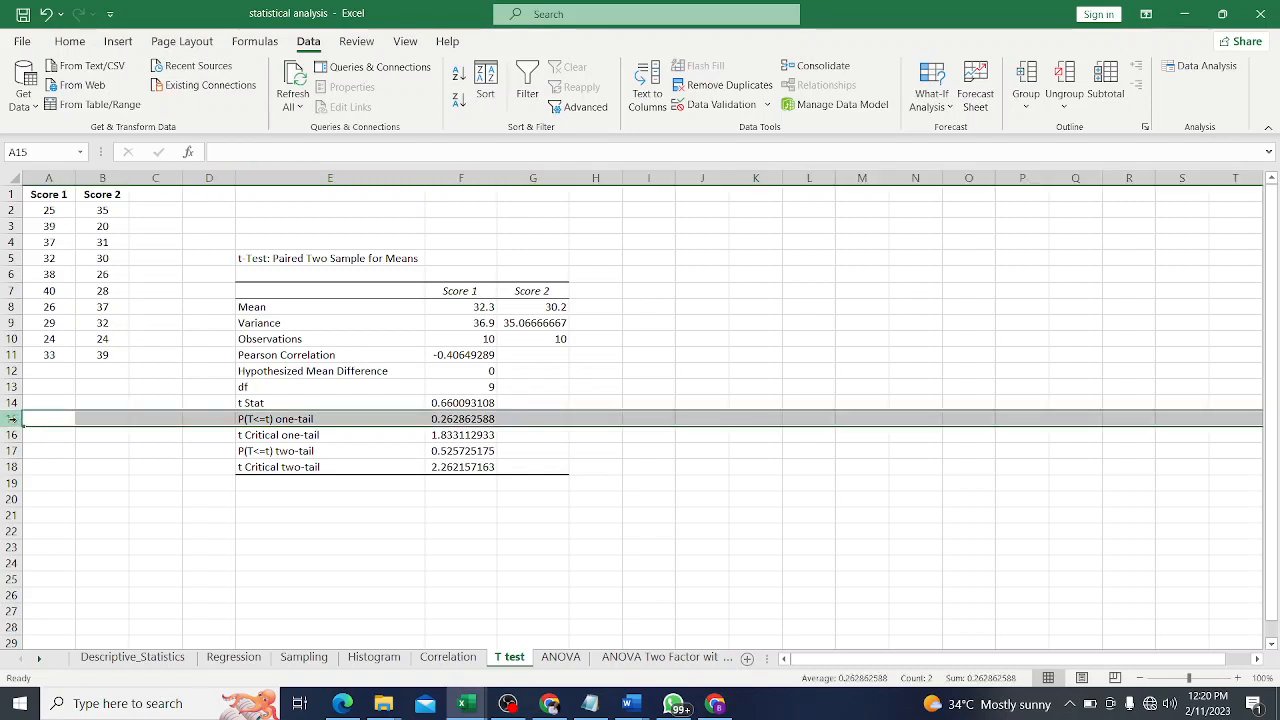
left_click(325, 421)
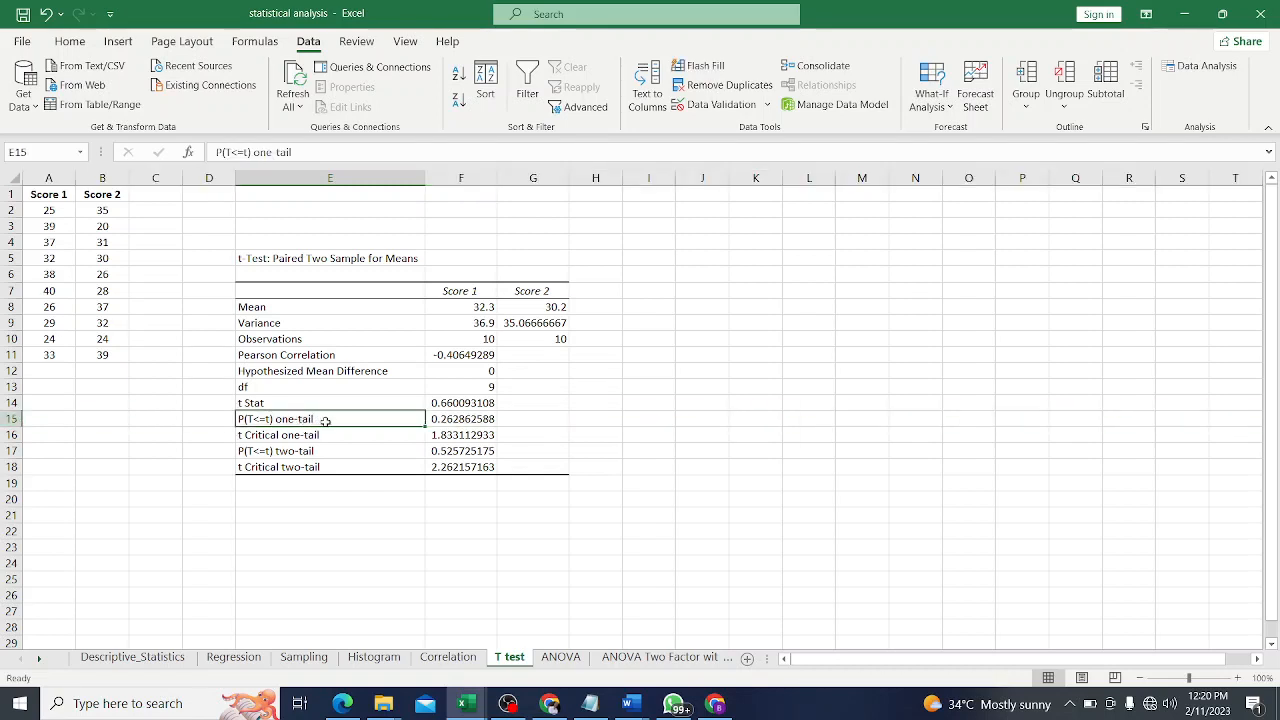
left_click(453, 420)
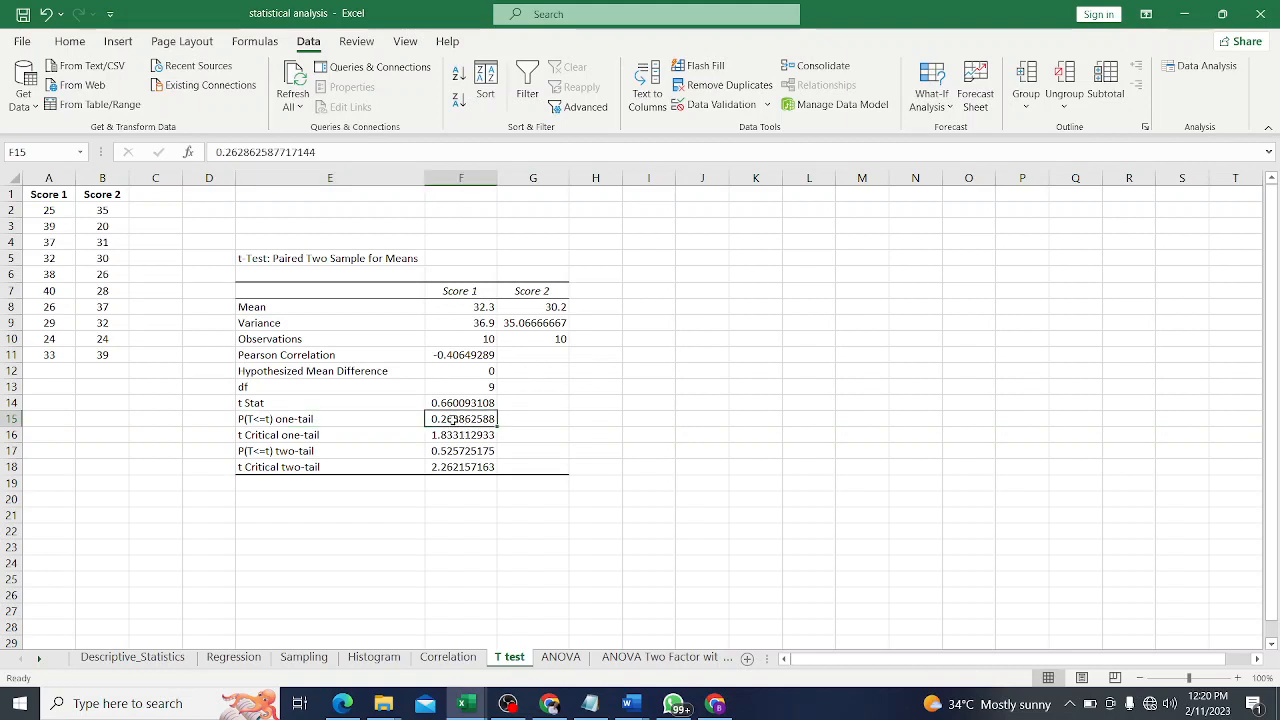
left_click(335, 421)
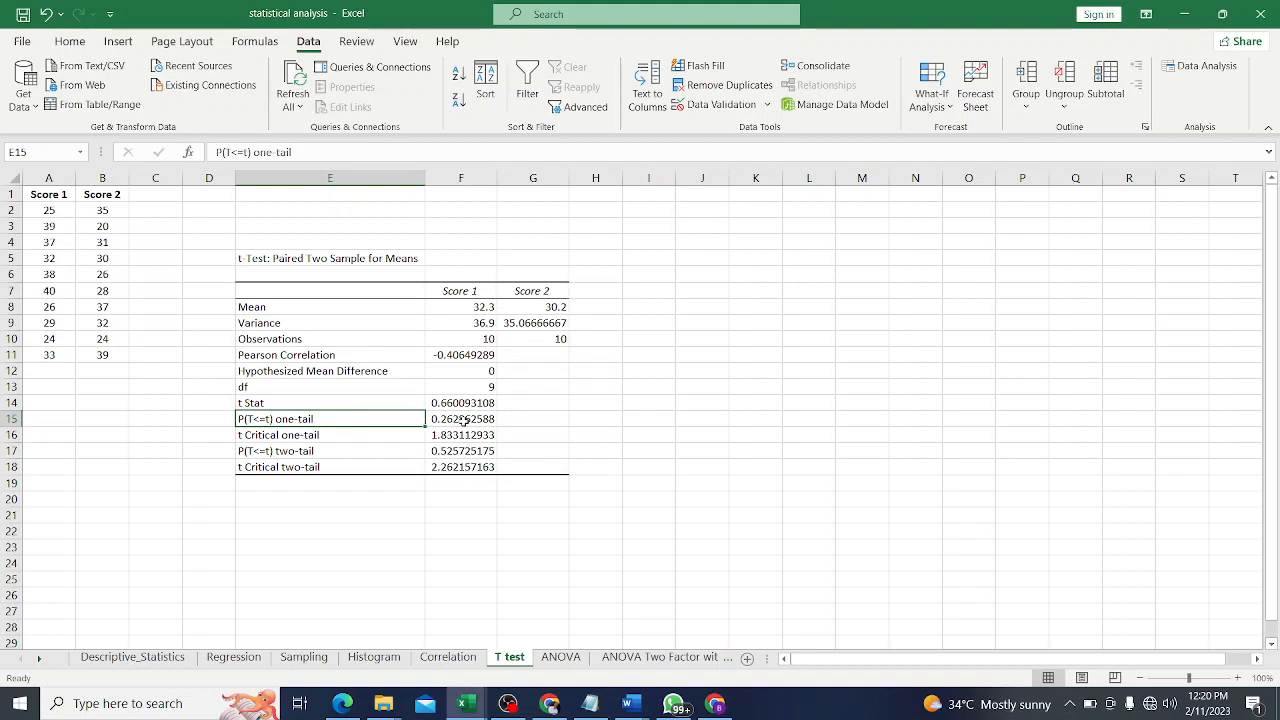
left_click(333, 436)
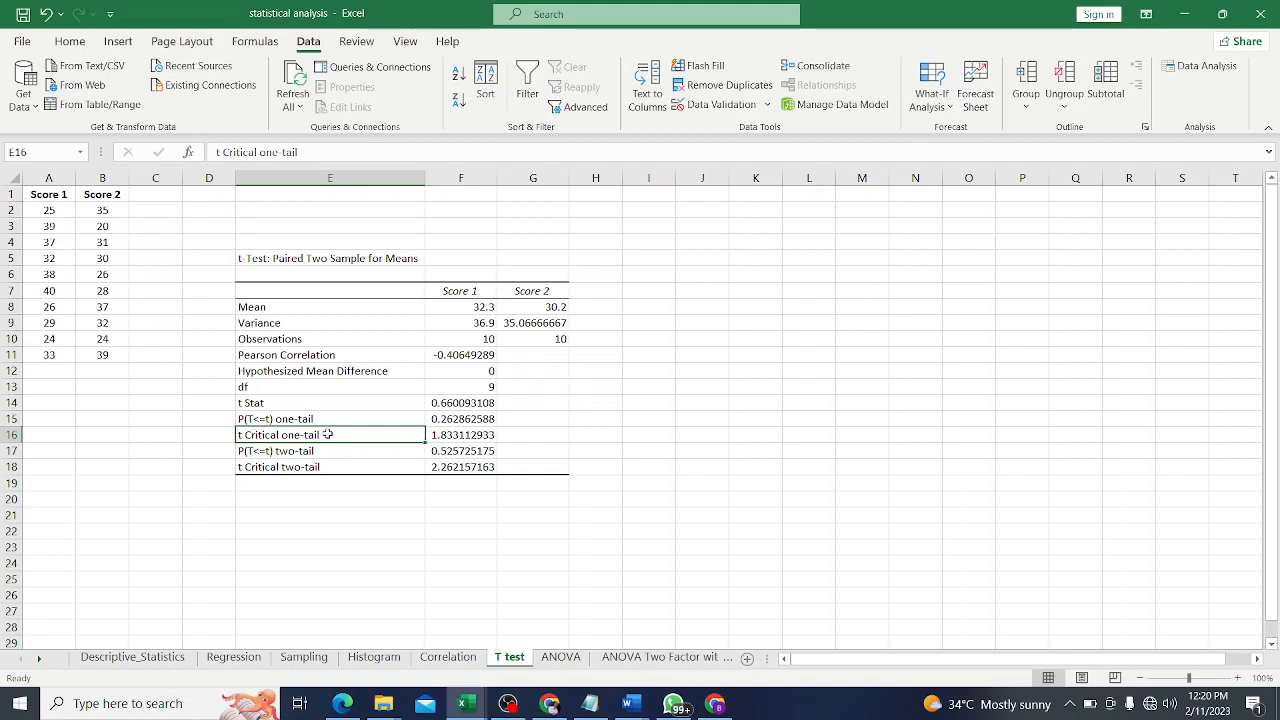
left_click(456, 436)
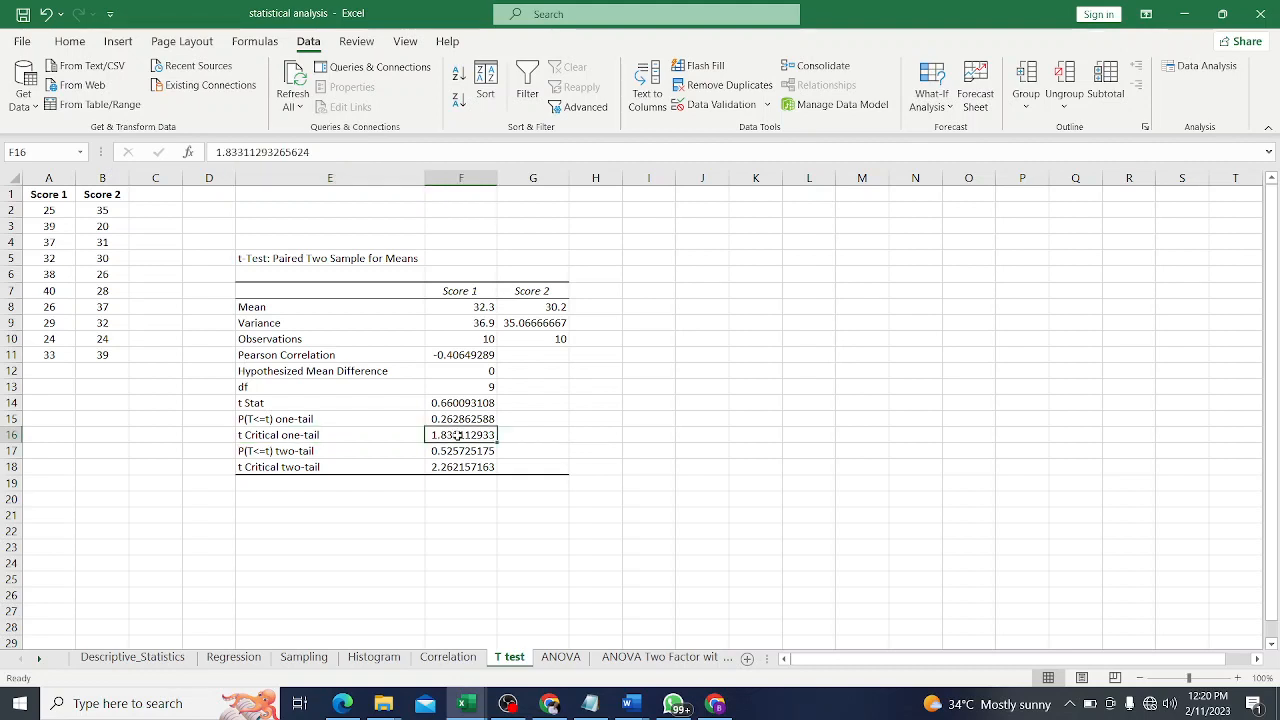
left_click(319, 449)
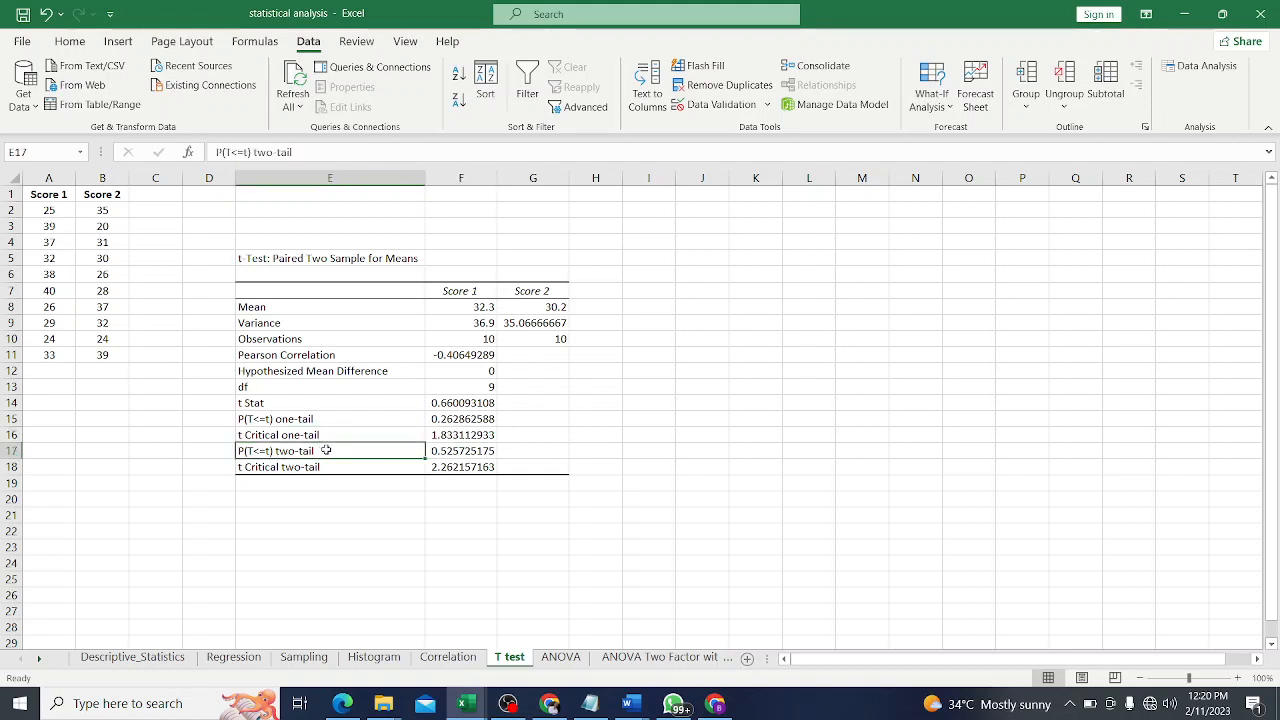
left_click(331, 467)
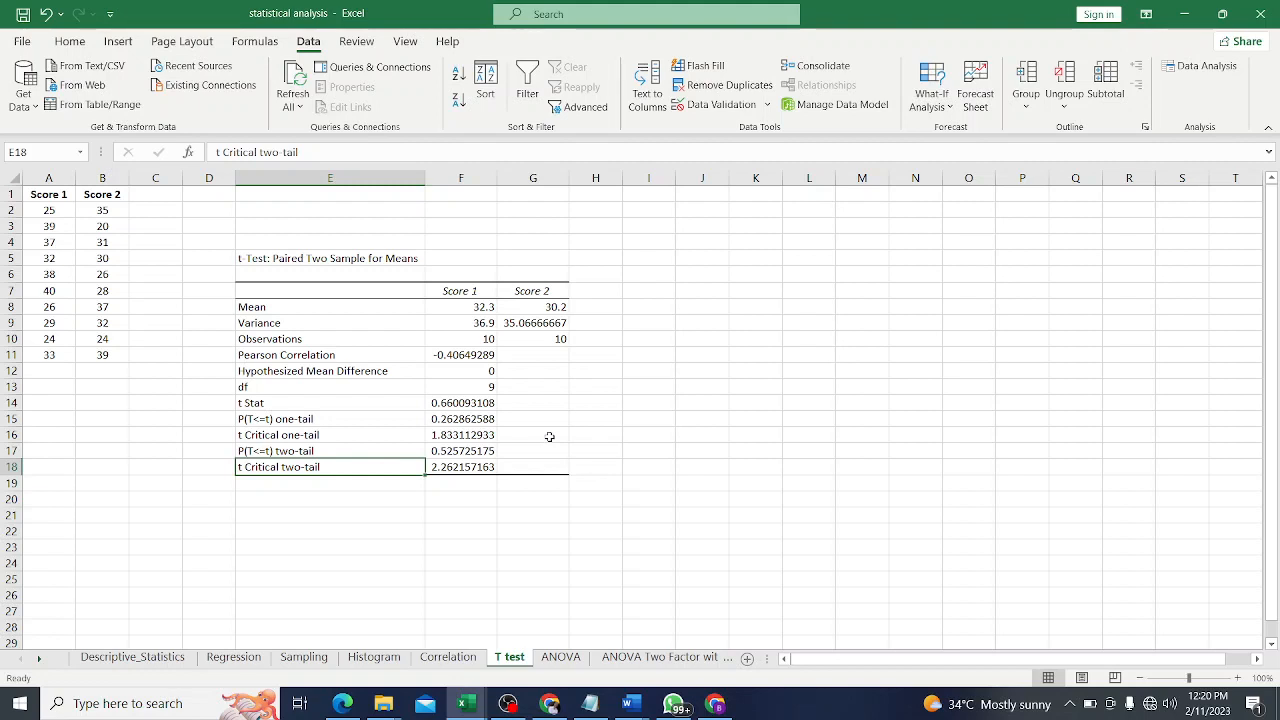
Switch to T test.pdf in Edge and read the decision rule for rejecting H0.
left_click(342, 703)
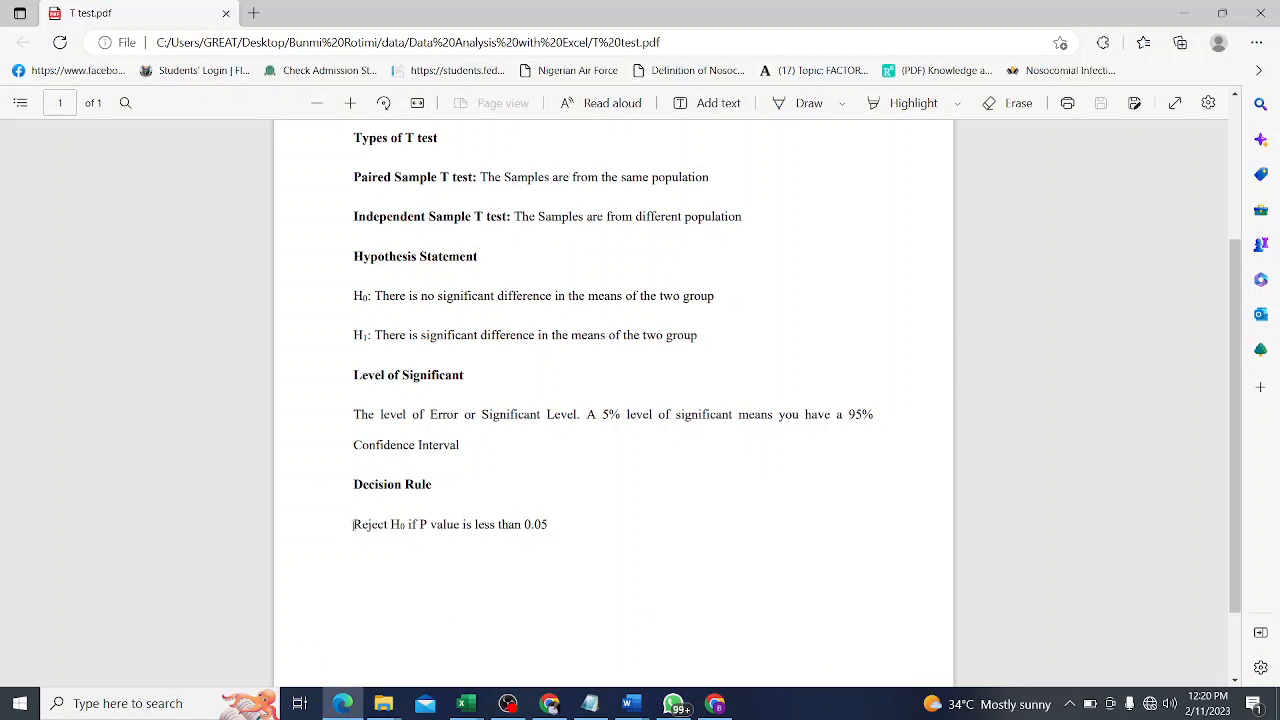
left_click_drag(353, 524, 566, 527)
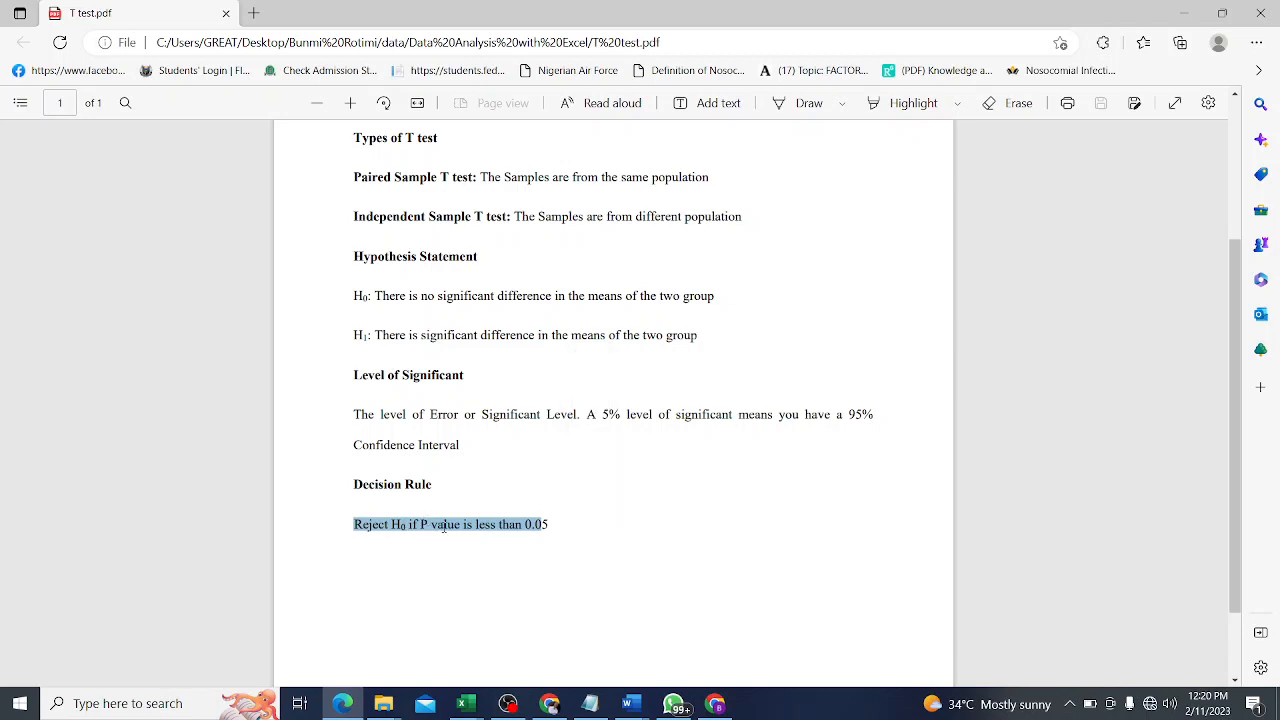
left_click(555, 527)
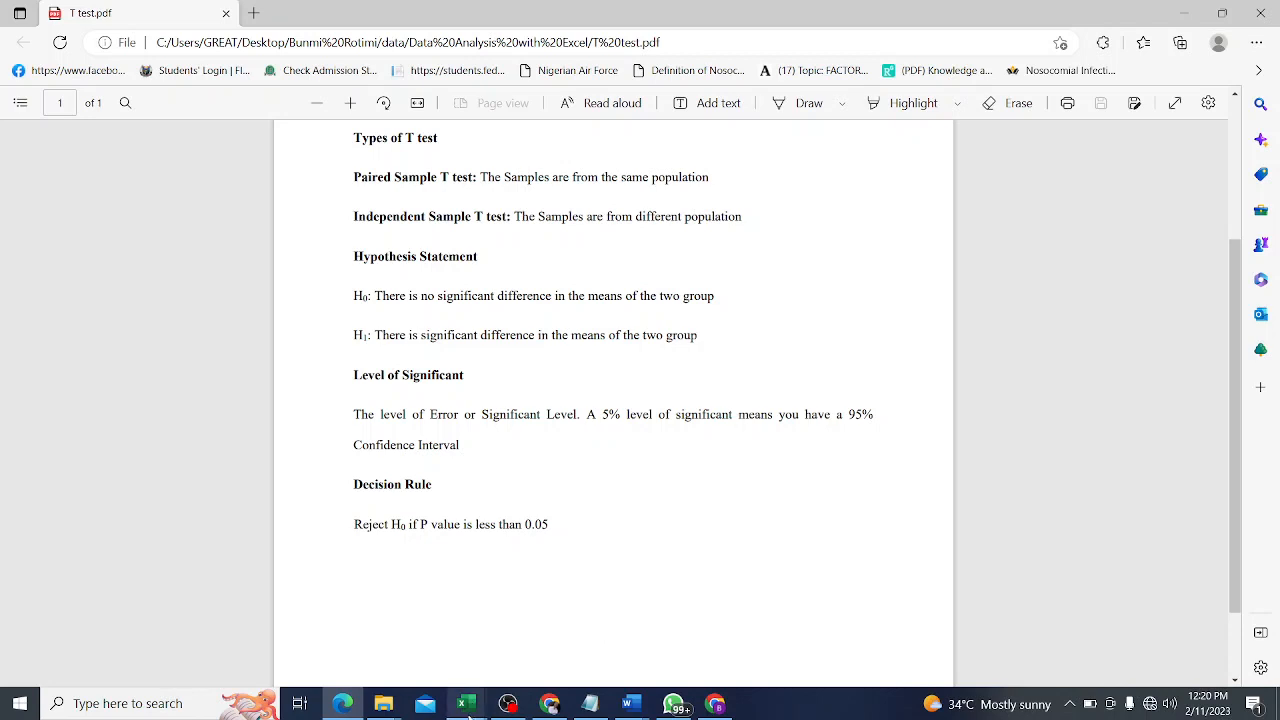
Return to the statistical analysis workbook in Excel and check both p-values, plus the t Stat against t Critical two-tail.
mouse_move(465, 704)
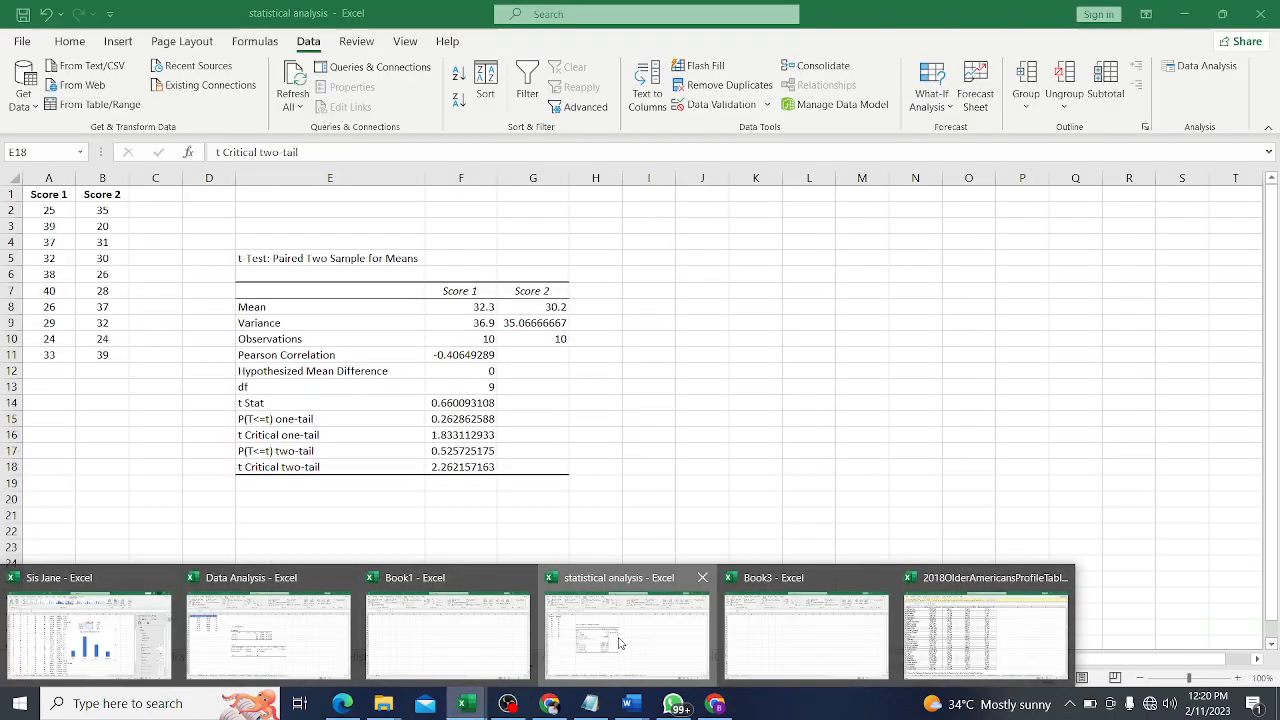
left_click(620, 643)
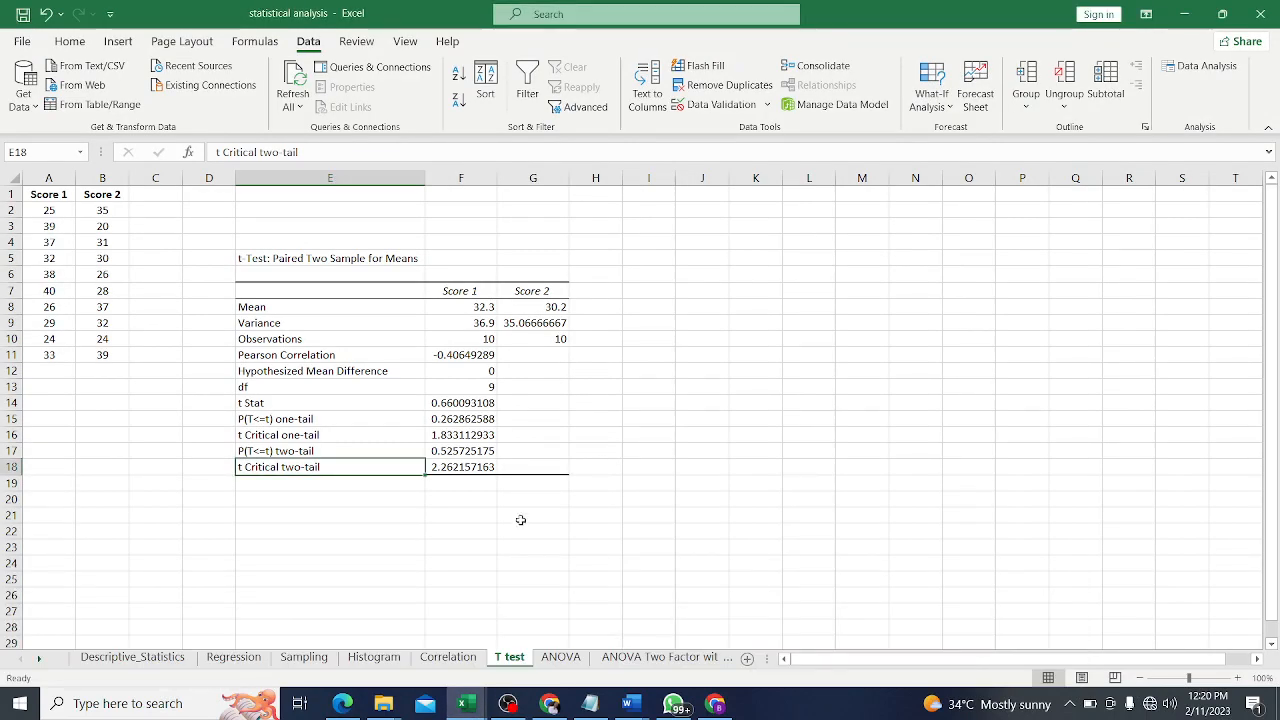
left_click(477, 451)
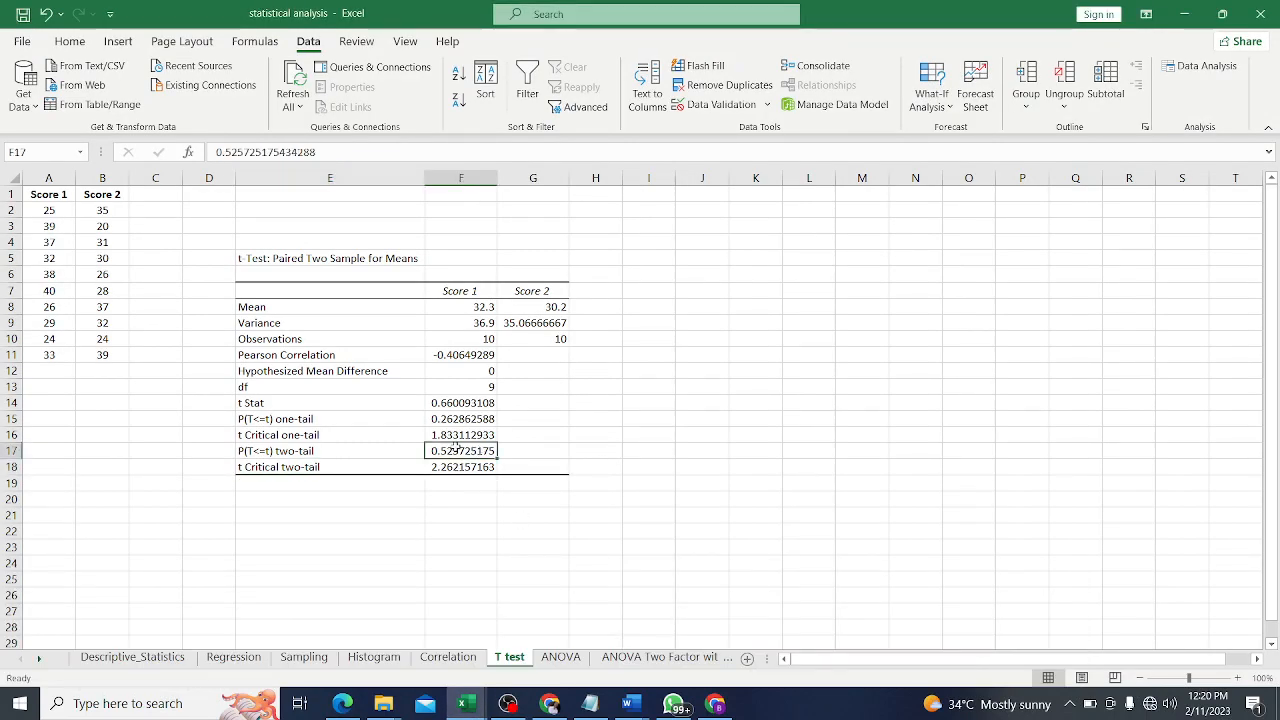
left_click(464, 421)
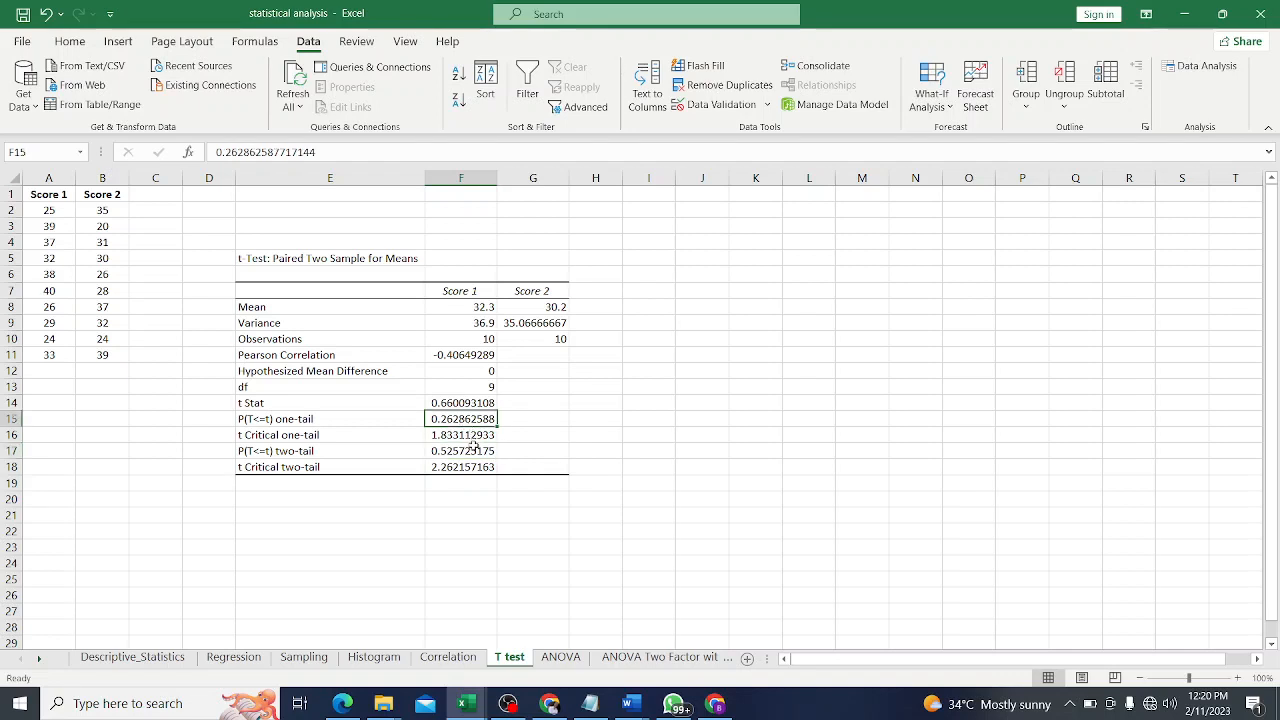
left_click(475, 451)
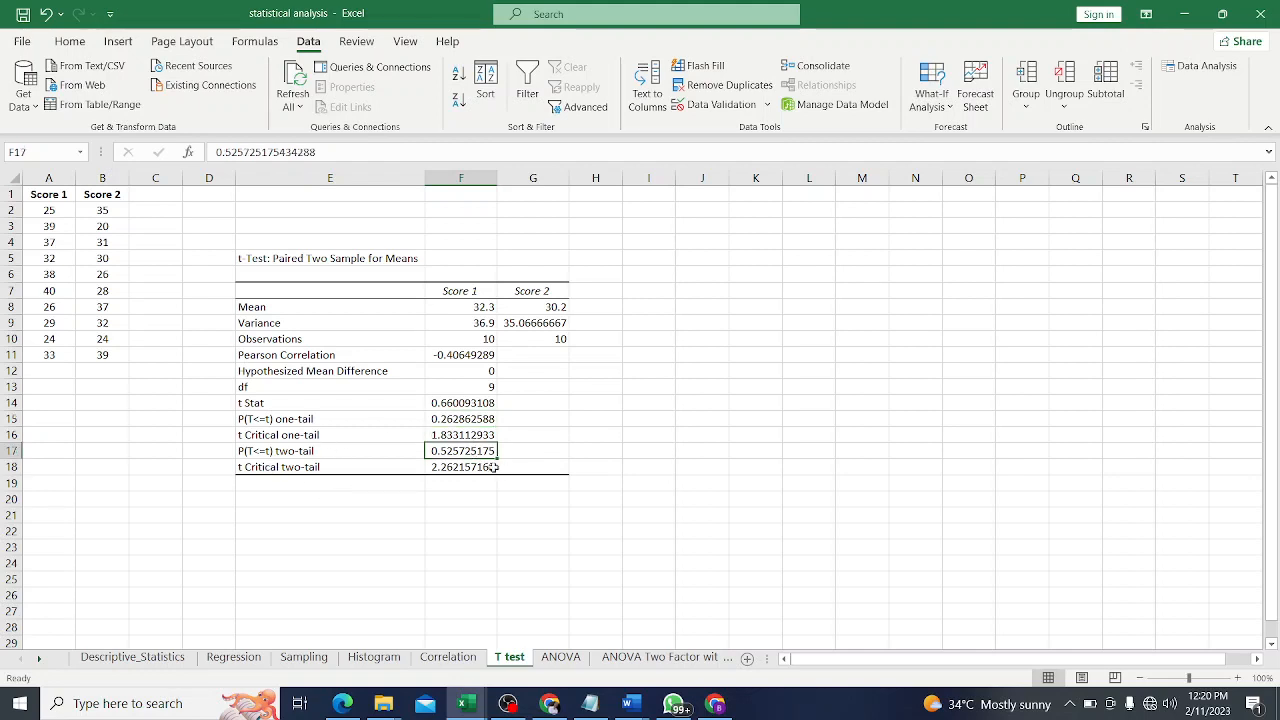
left_click(271, 402)
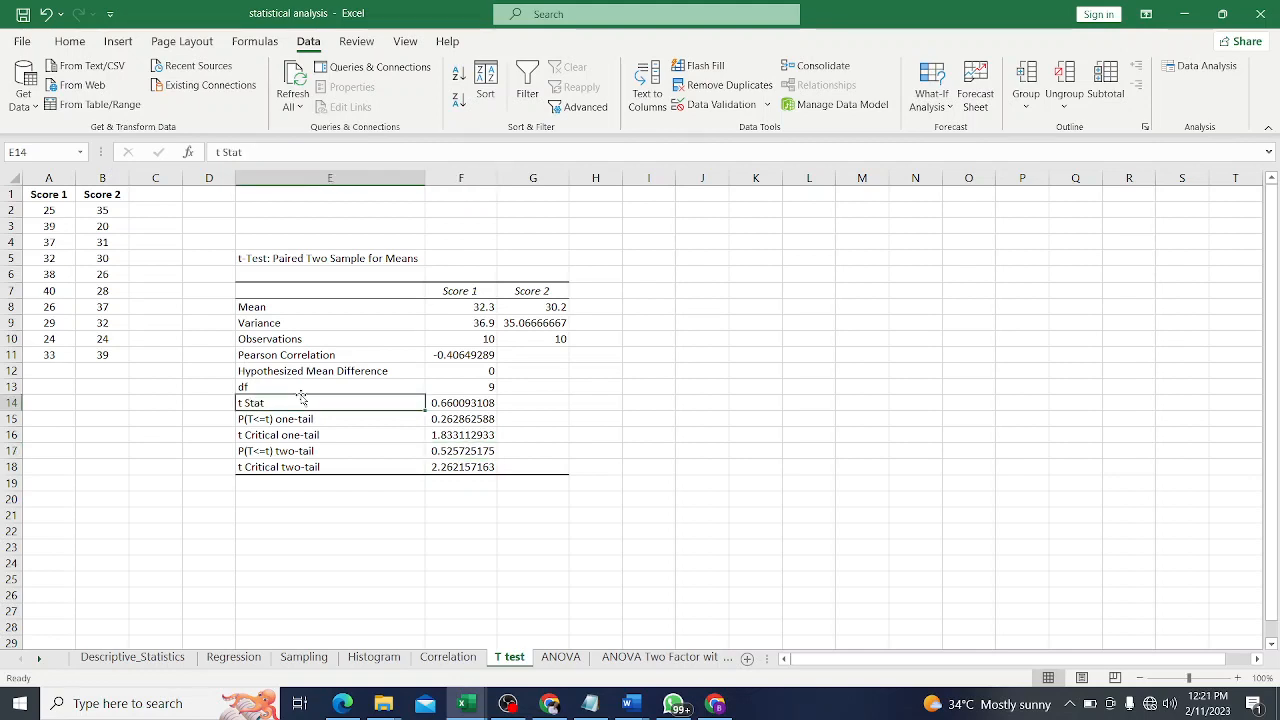
left_click(285, 467)
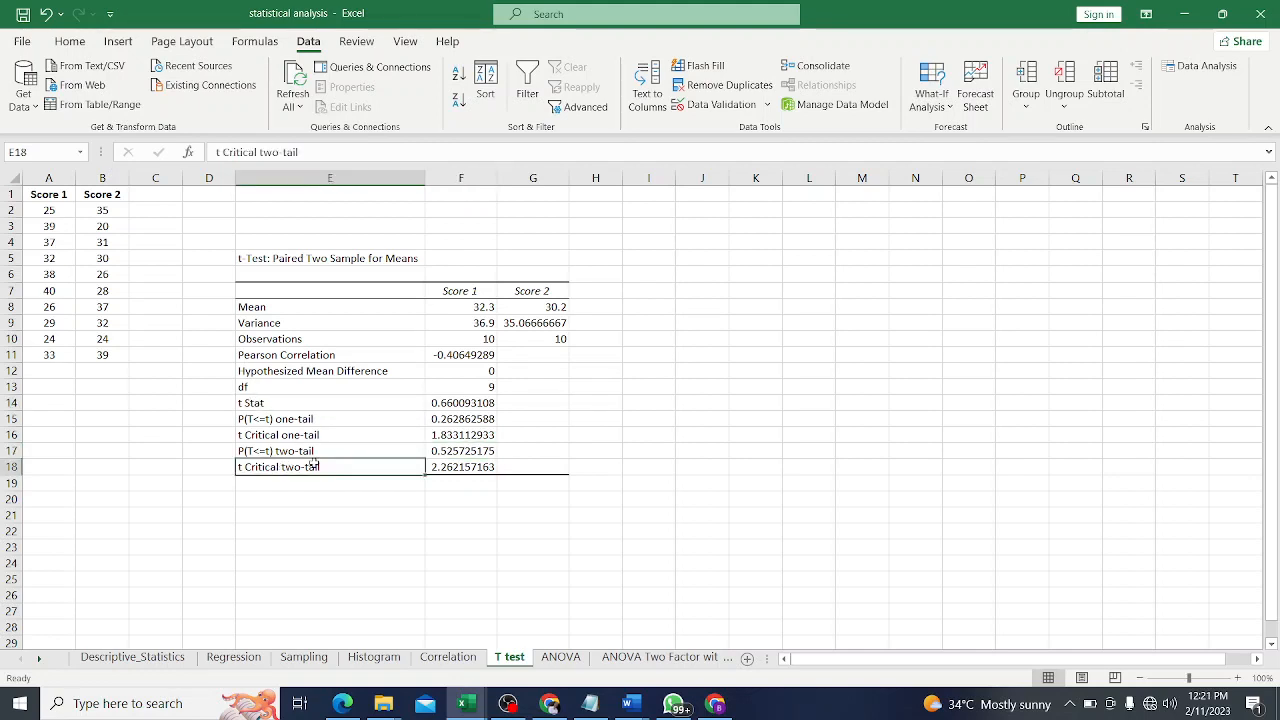
left_click(318, 400)
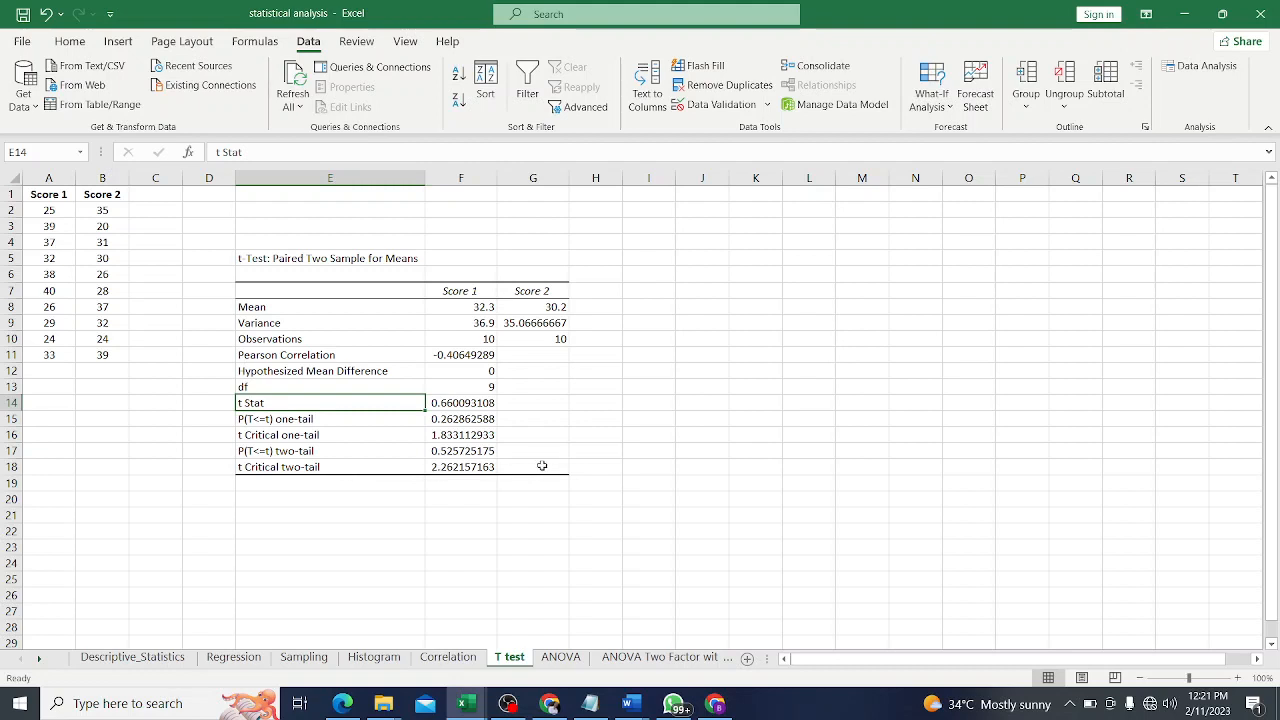
Recheck the decision rule in T test.pdf in Edge, and compare the two-tail p-value, t Stat and t Critical two-tail in the Excel workbook.
left_click(342, 703)
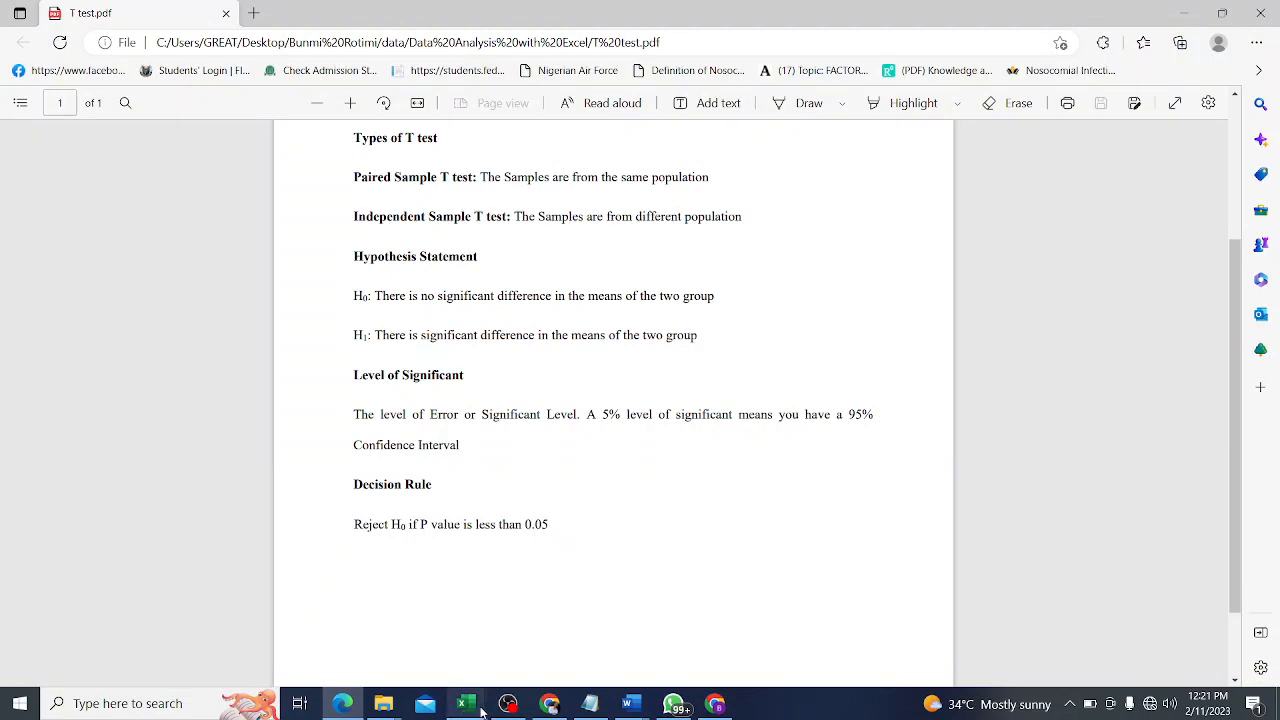
mouse_move(481, 710)
left_click(626, 652)
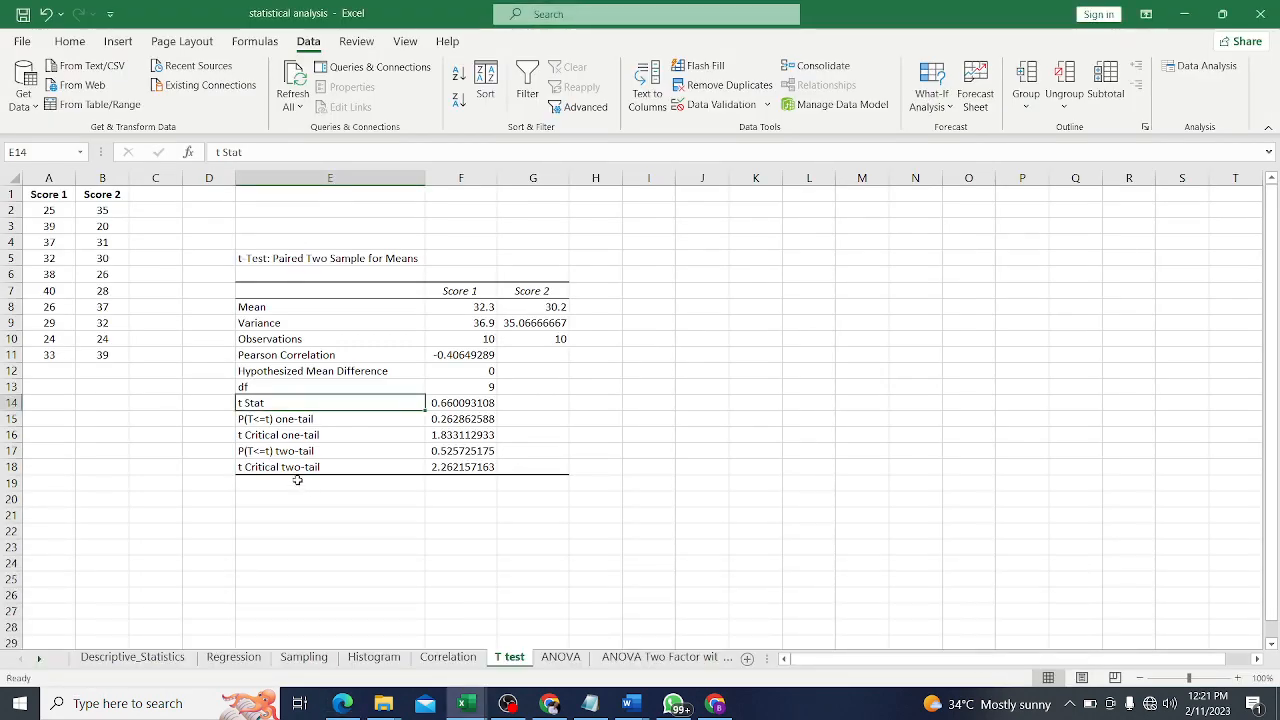
left_click(280, 452)
left_click(458, 450)
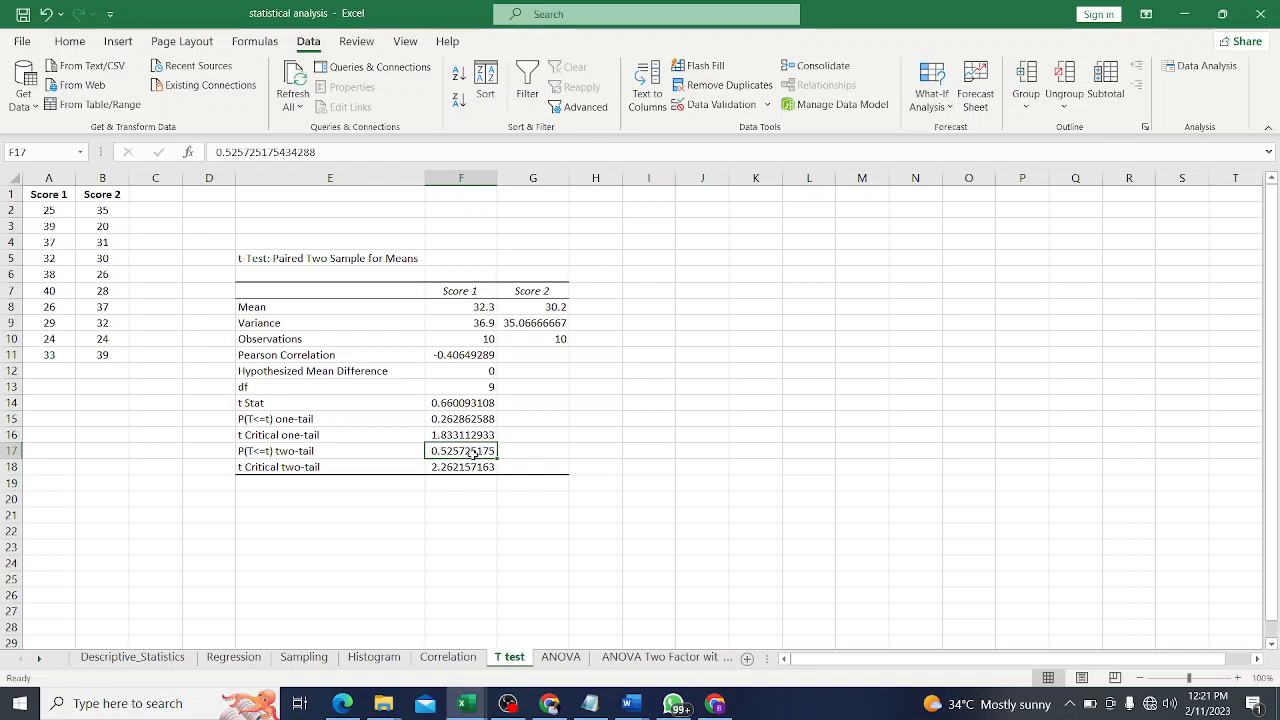
left_click(452, 401)
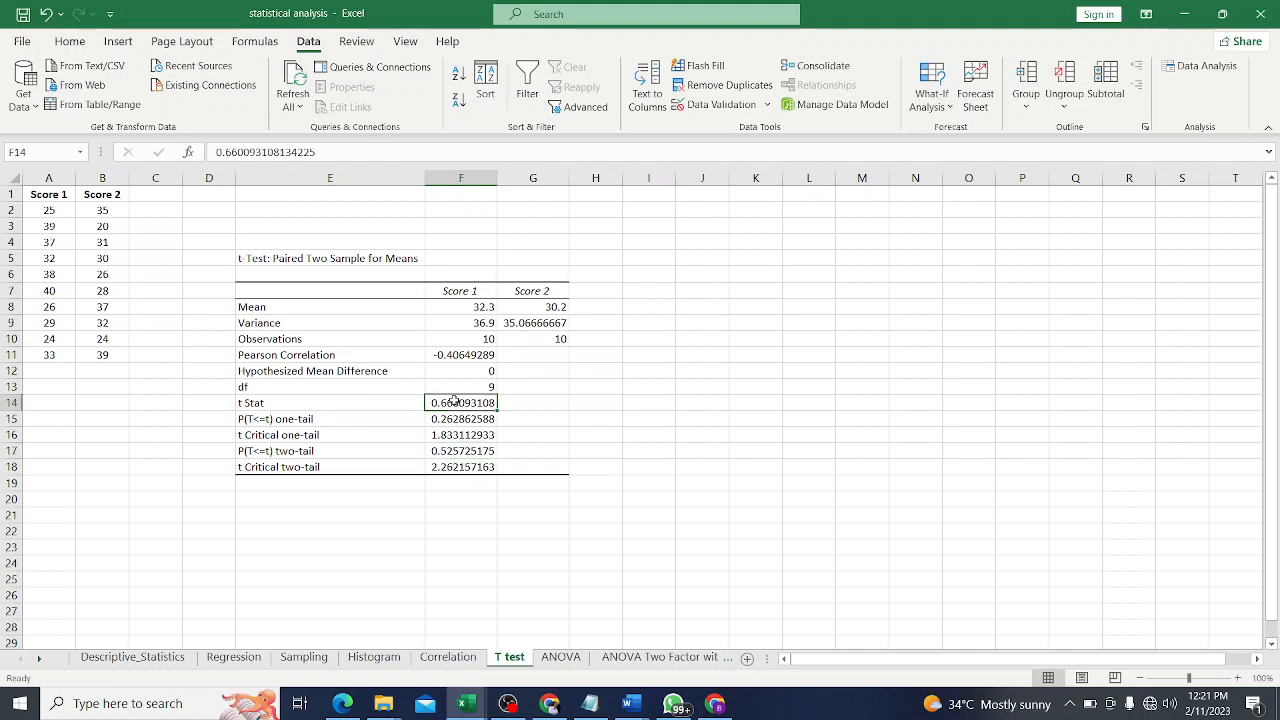
left_click(470, 467)
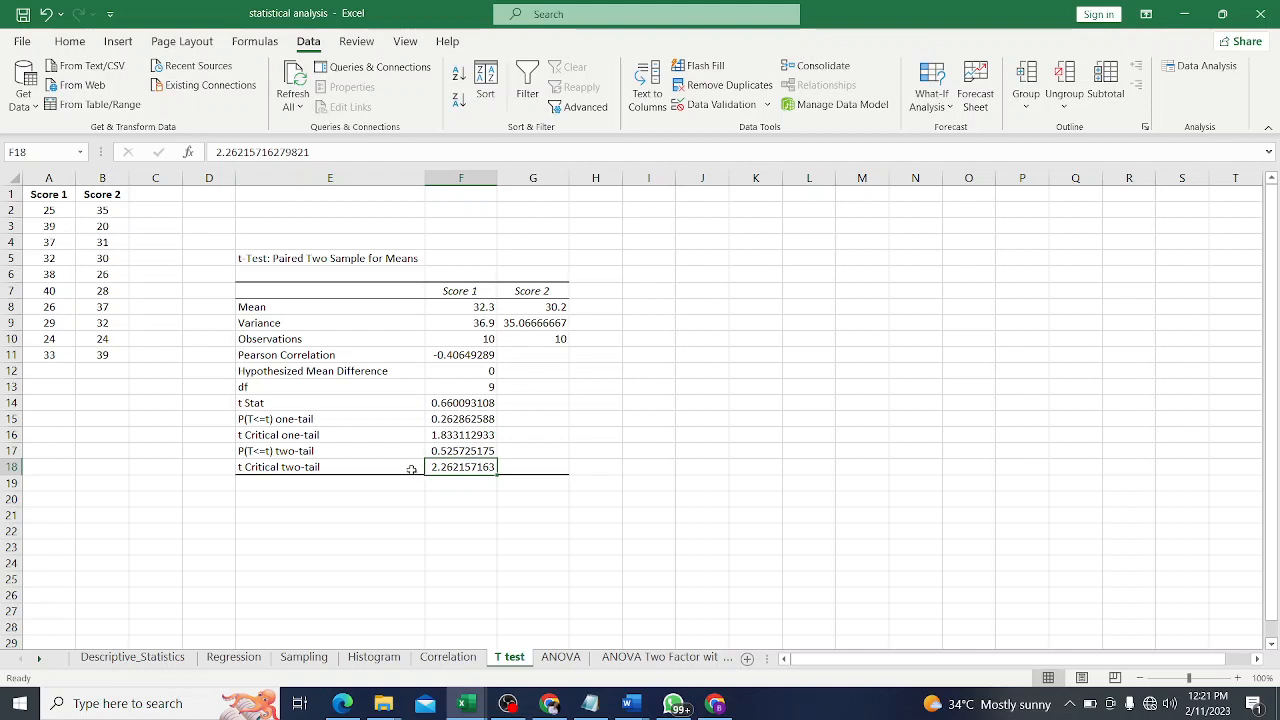
left_click(358, 469)
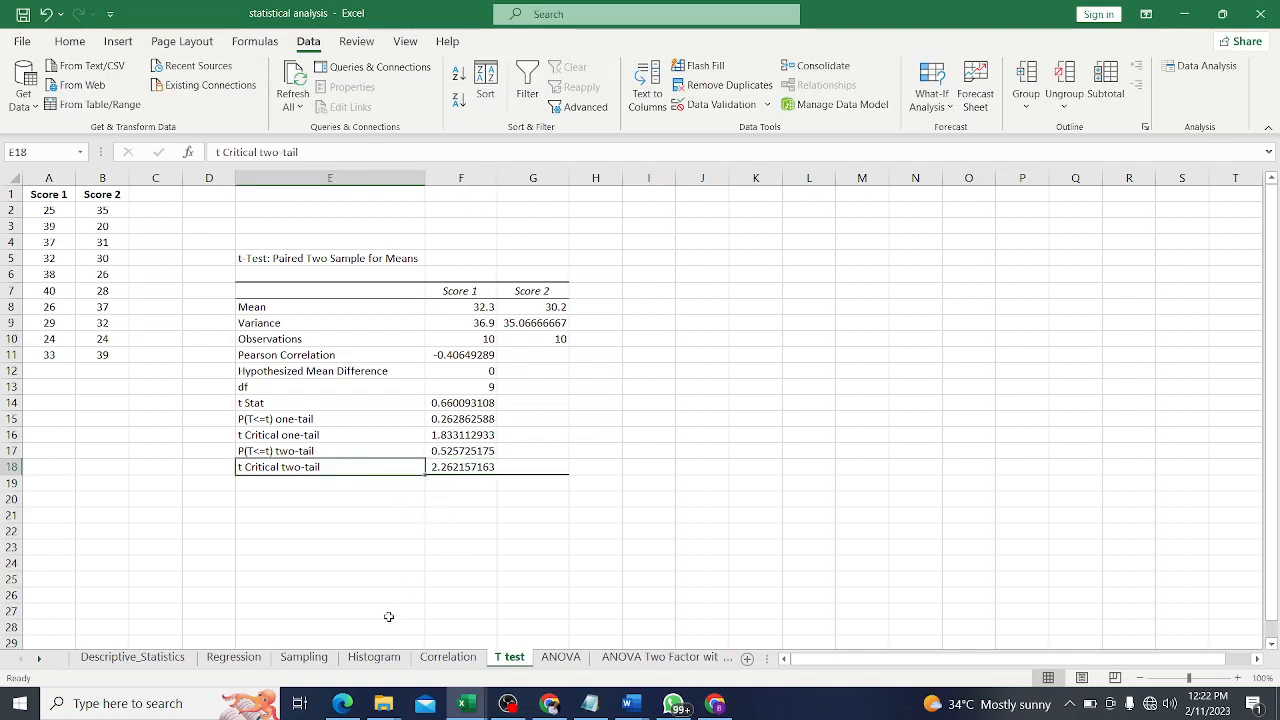
Review the H0 and H1 statements in T test.pdf in Edge, and compare the t Stat with t Critical two-tail in the Excel workbook.
left_click(342, 703)
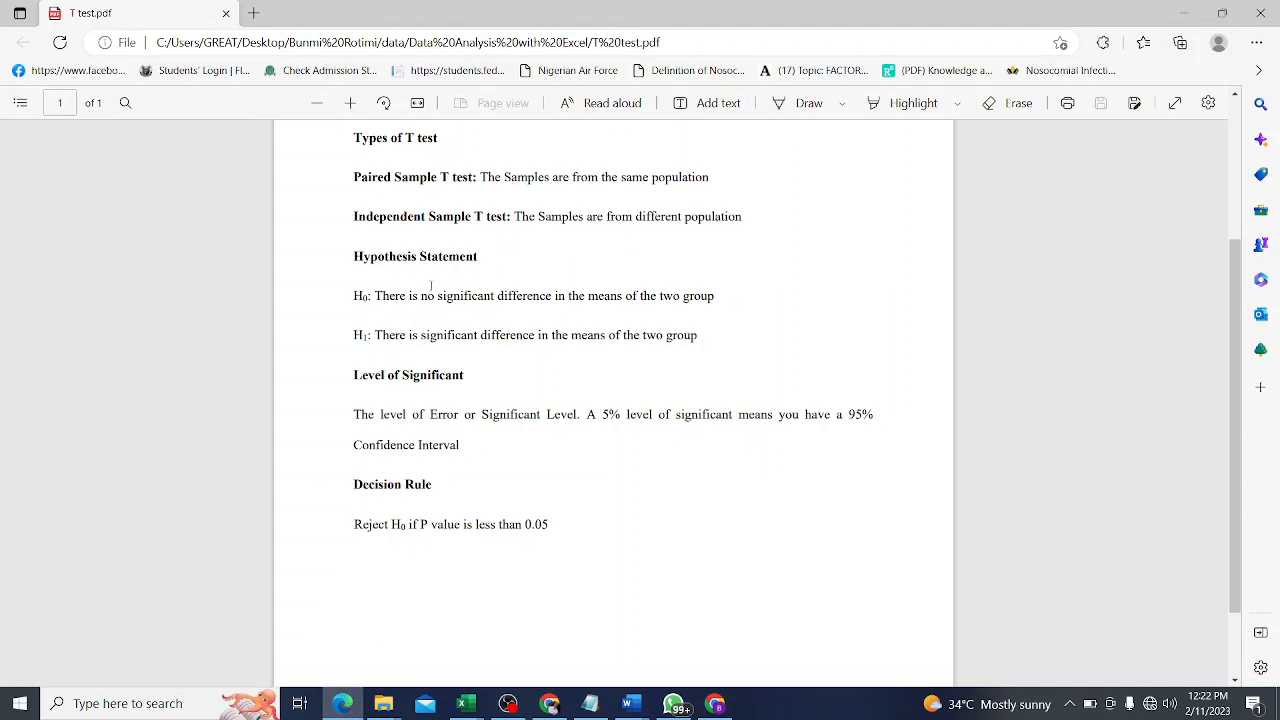
left_click_drag(431, 286, 703, 337)
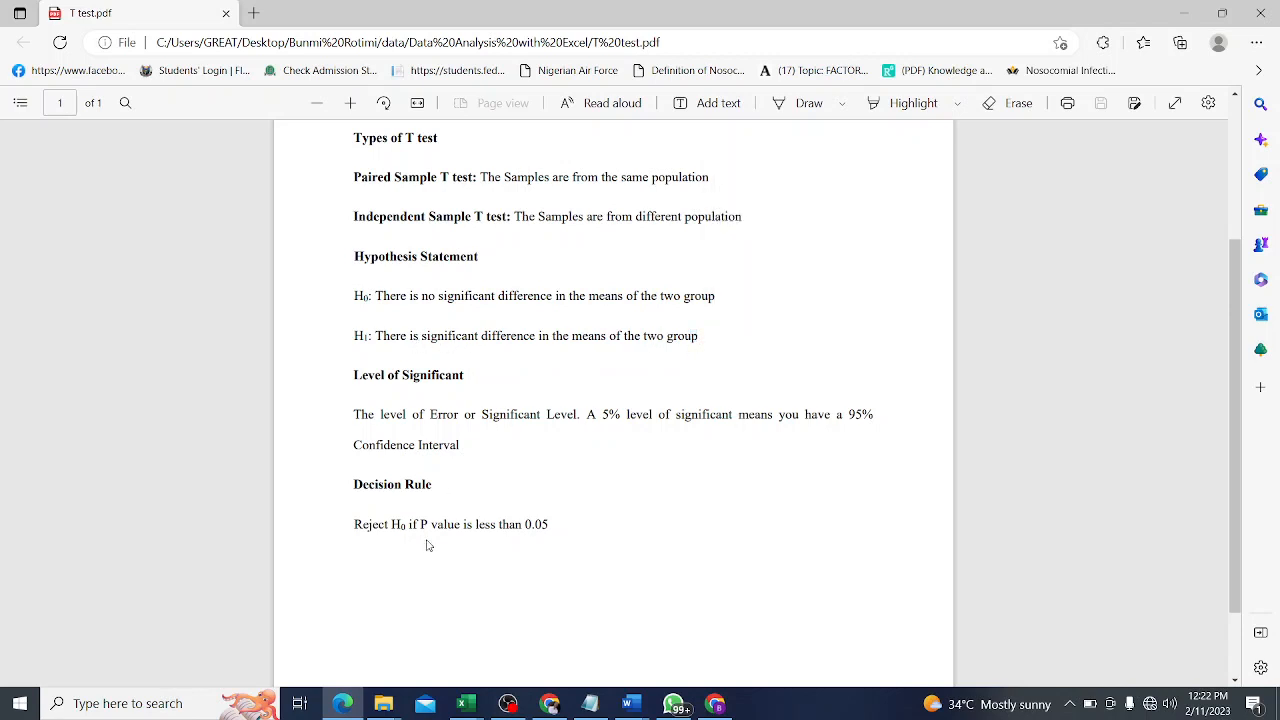
left_click(463, 712)
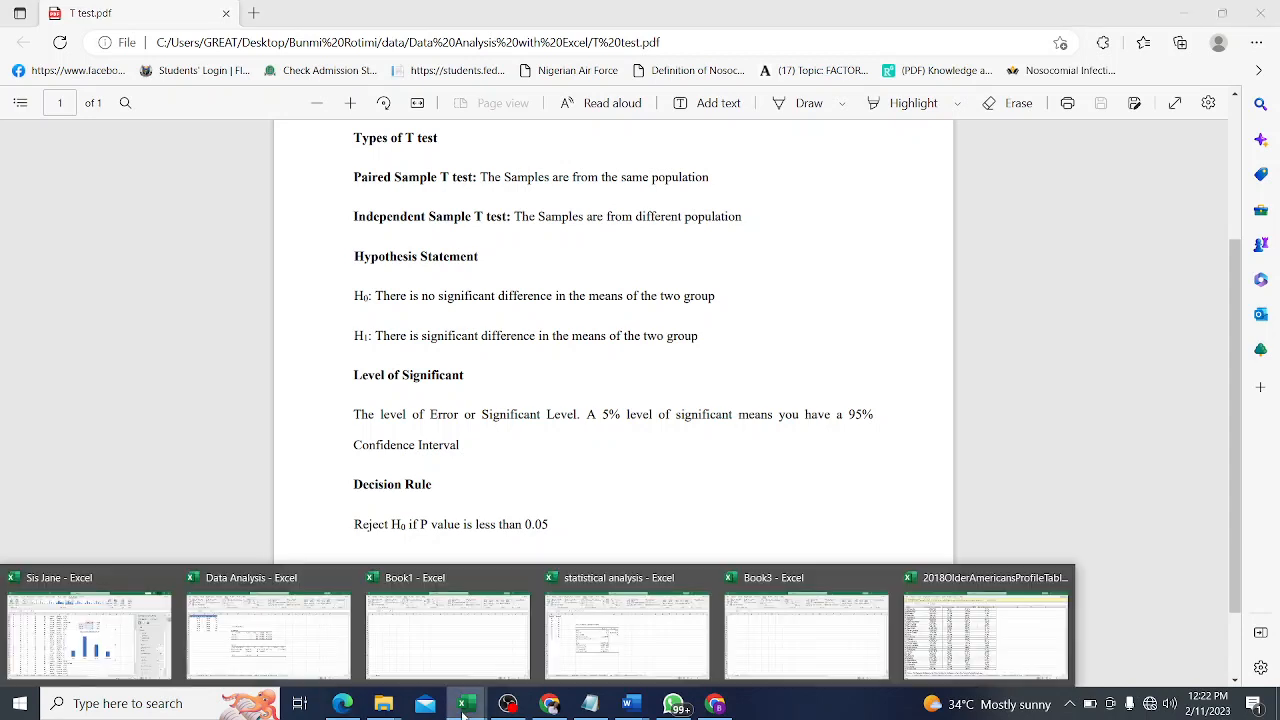
left_click(605, 633)
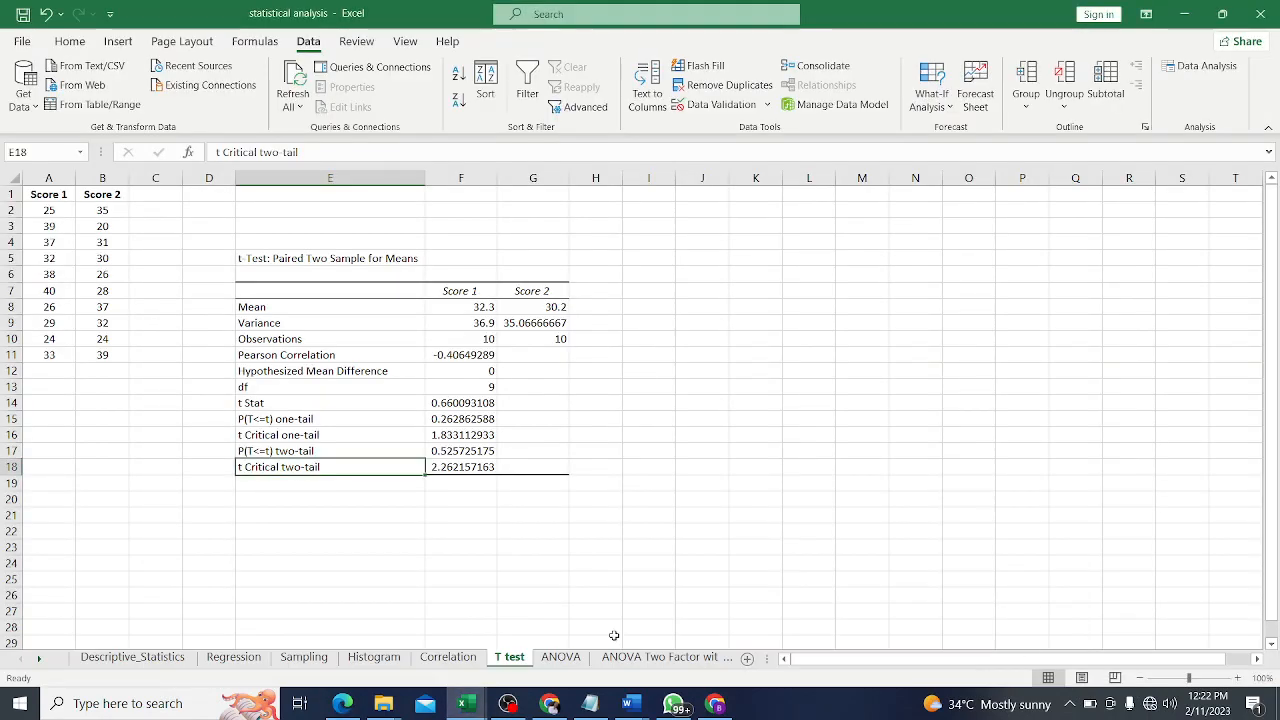
left_click(460, 406)
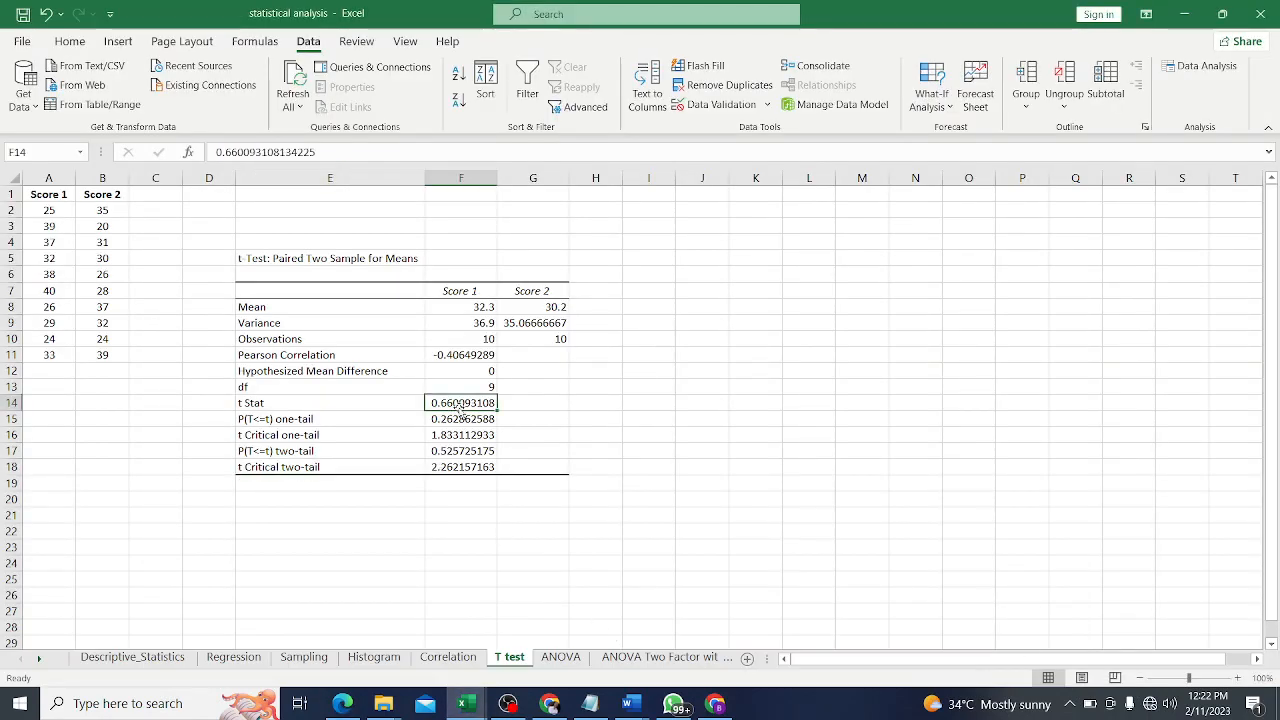
left_click(459, 470)
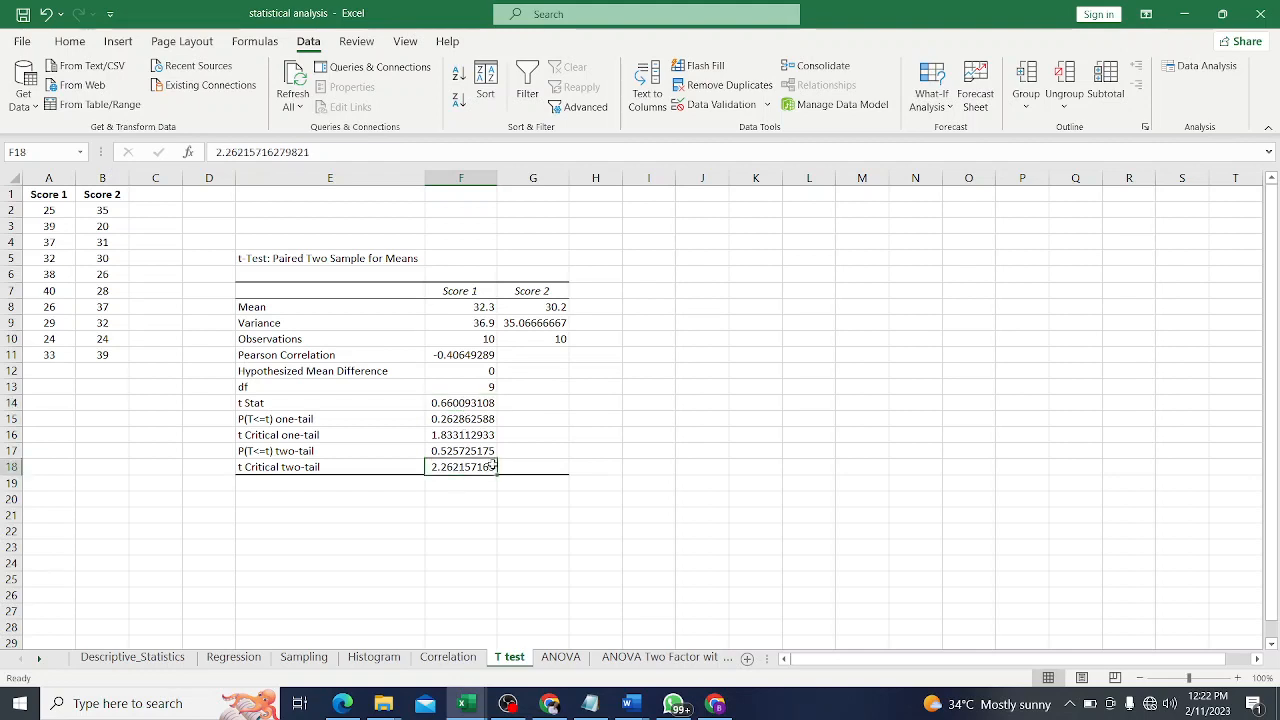
Check the two-tail p-value in the Excel workbook against the decision rule in T test.pdf in Edge, and return to the workbook.
left_click(460, 451)
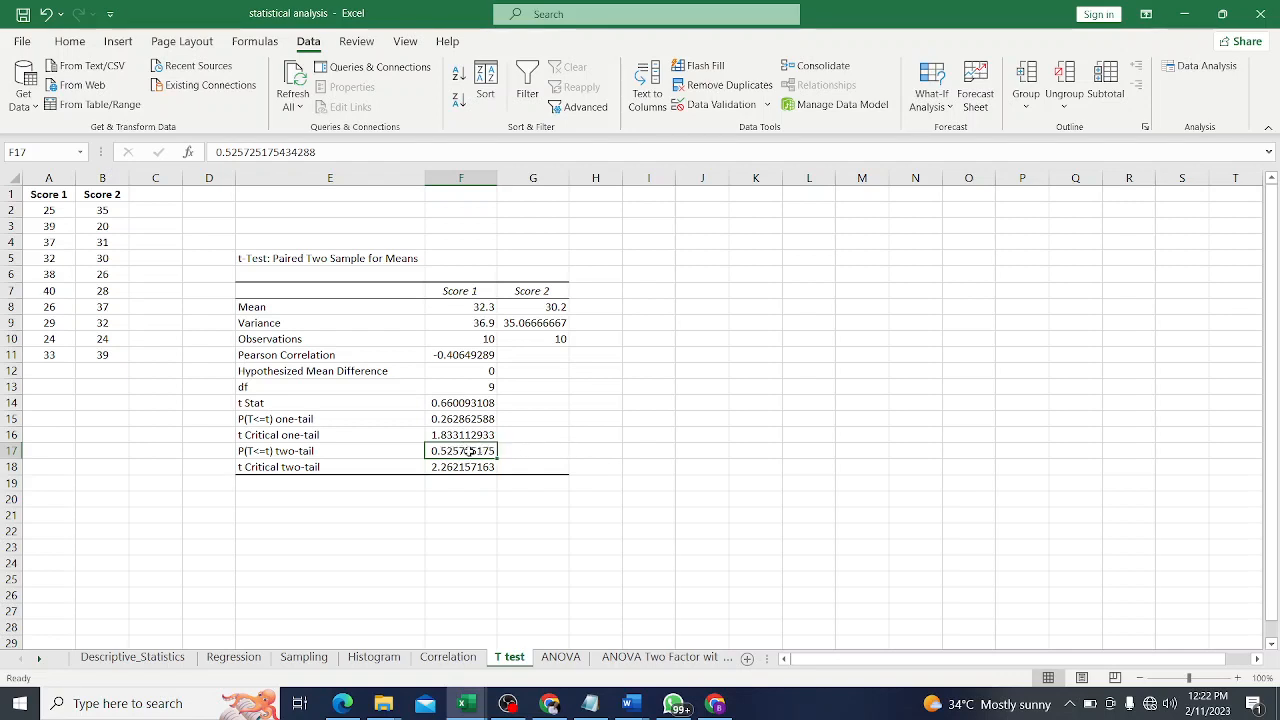
left_click(343, 704)
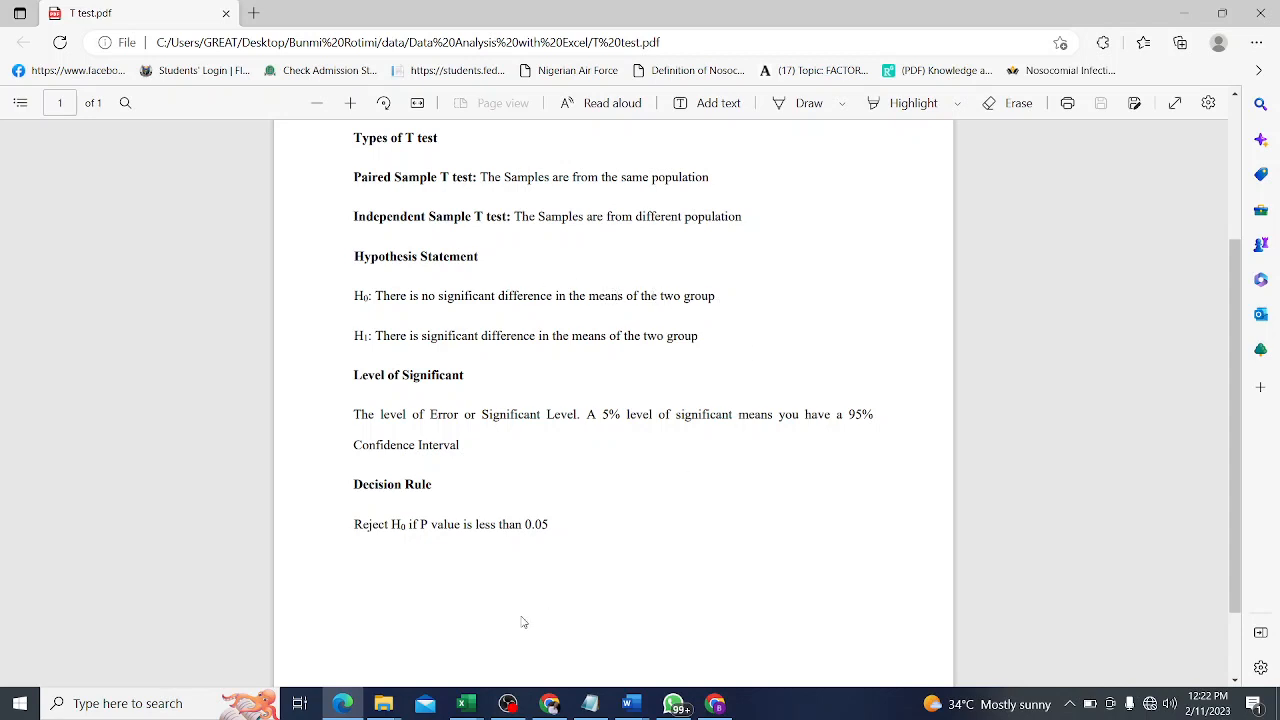
mouse_move(472, 710)
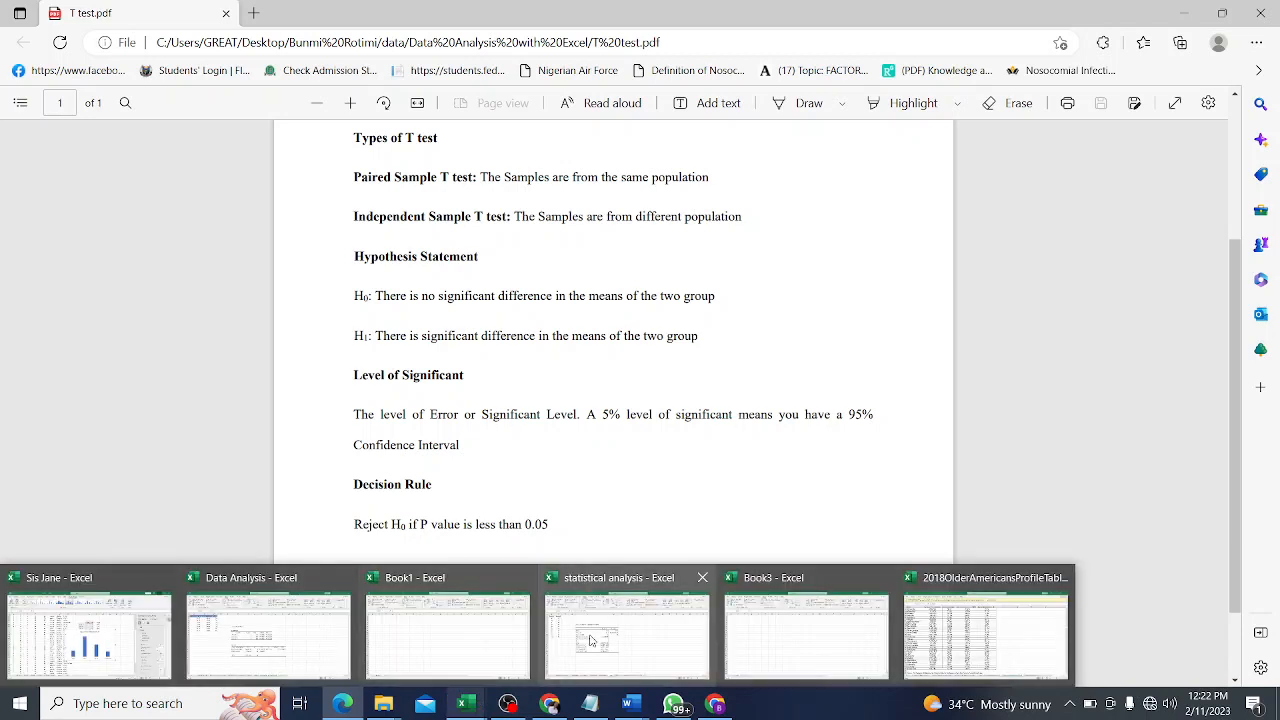
left_click(625, 630)
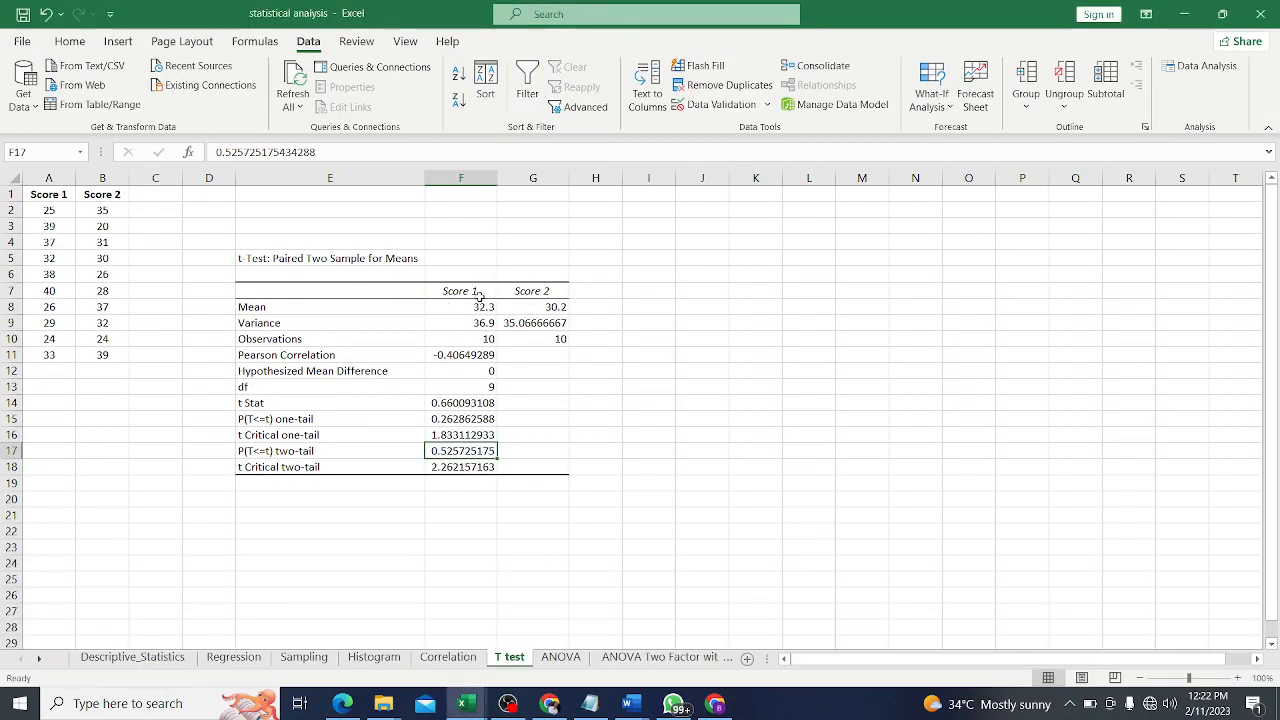
left_click(581, 439)
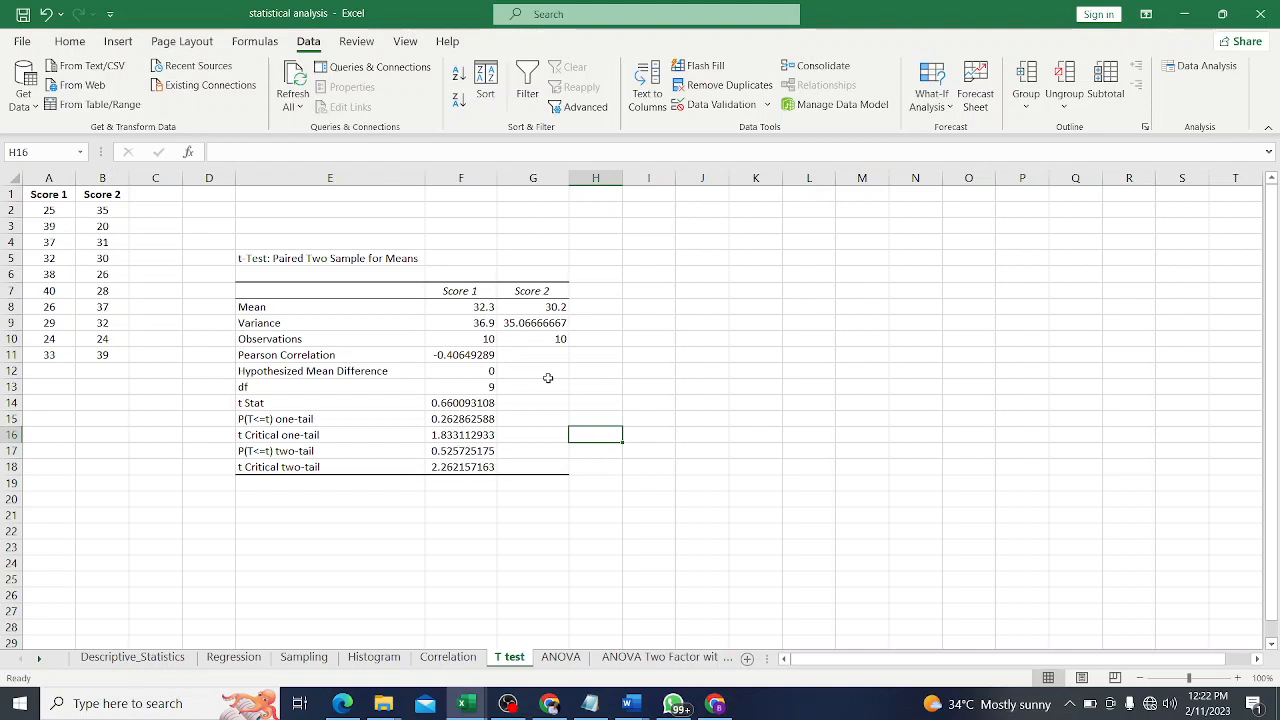
Compare the Score 1 and Score 2 columns of the paired t-test output table.
left_click(472, 291)
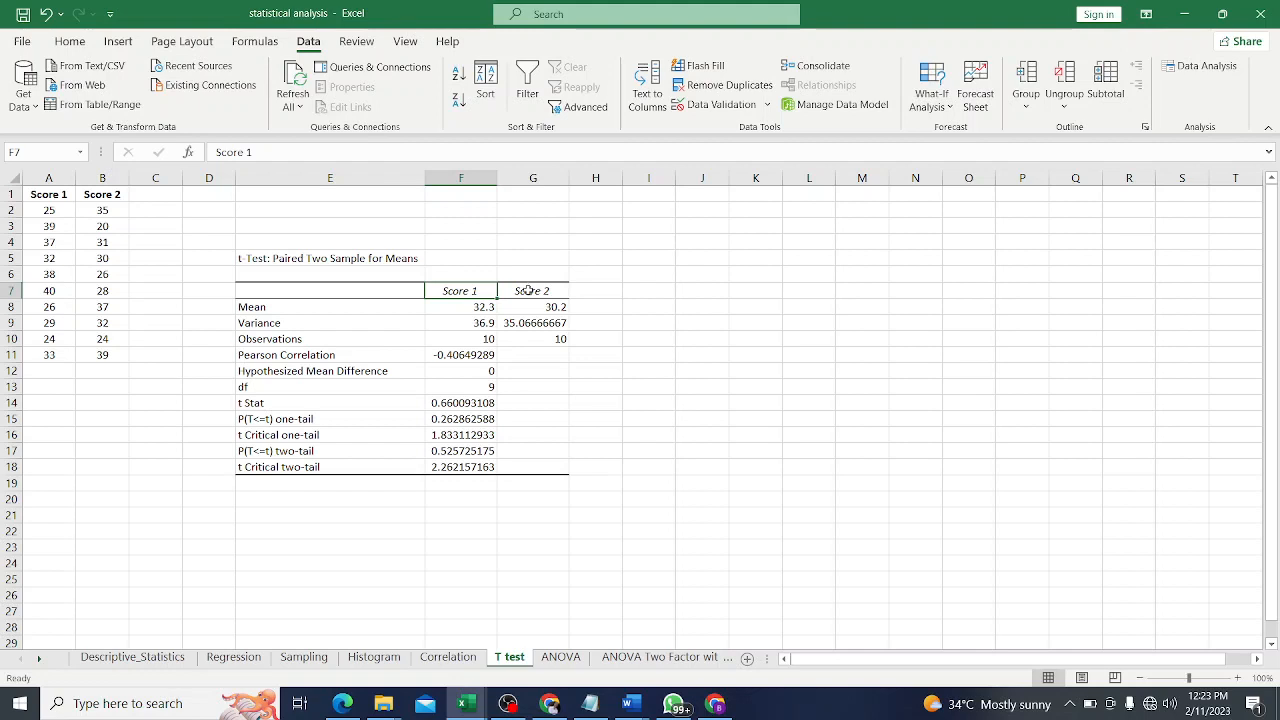
left_click(527, 290)
left_click(481, 292)
left_click(550, 290)
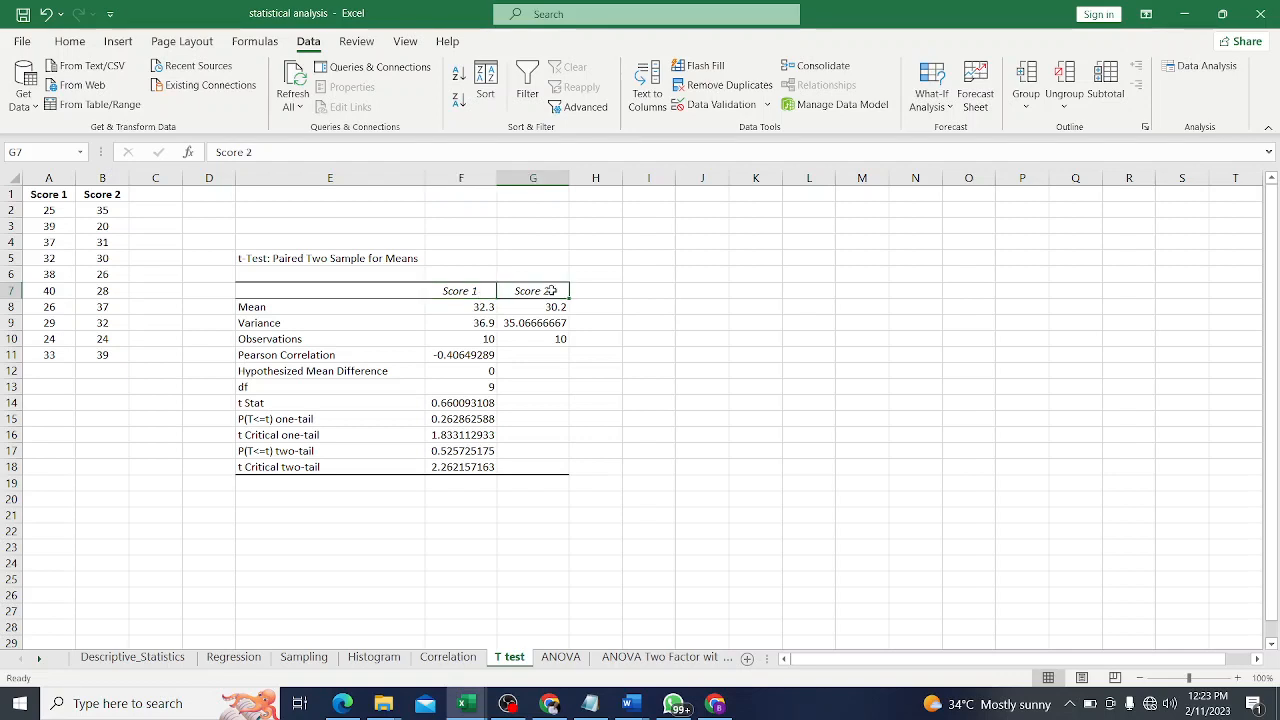
left_click(481, 291)
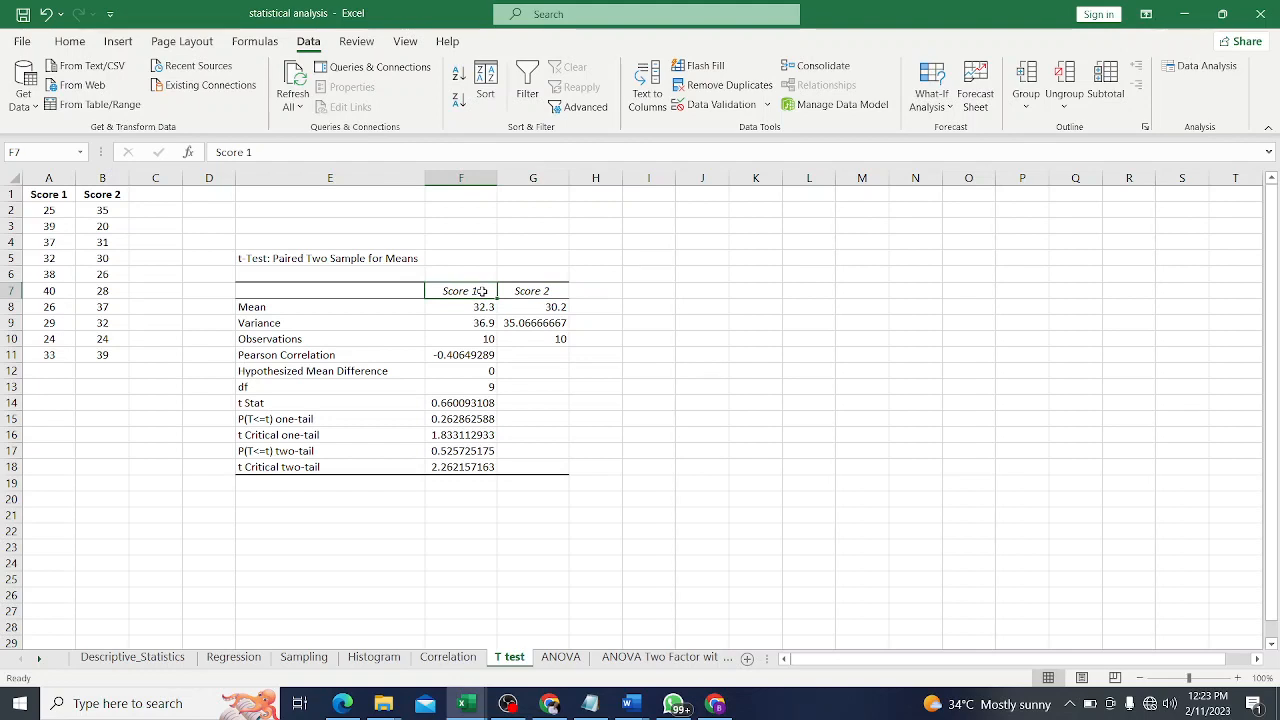
left_click(598, 336)
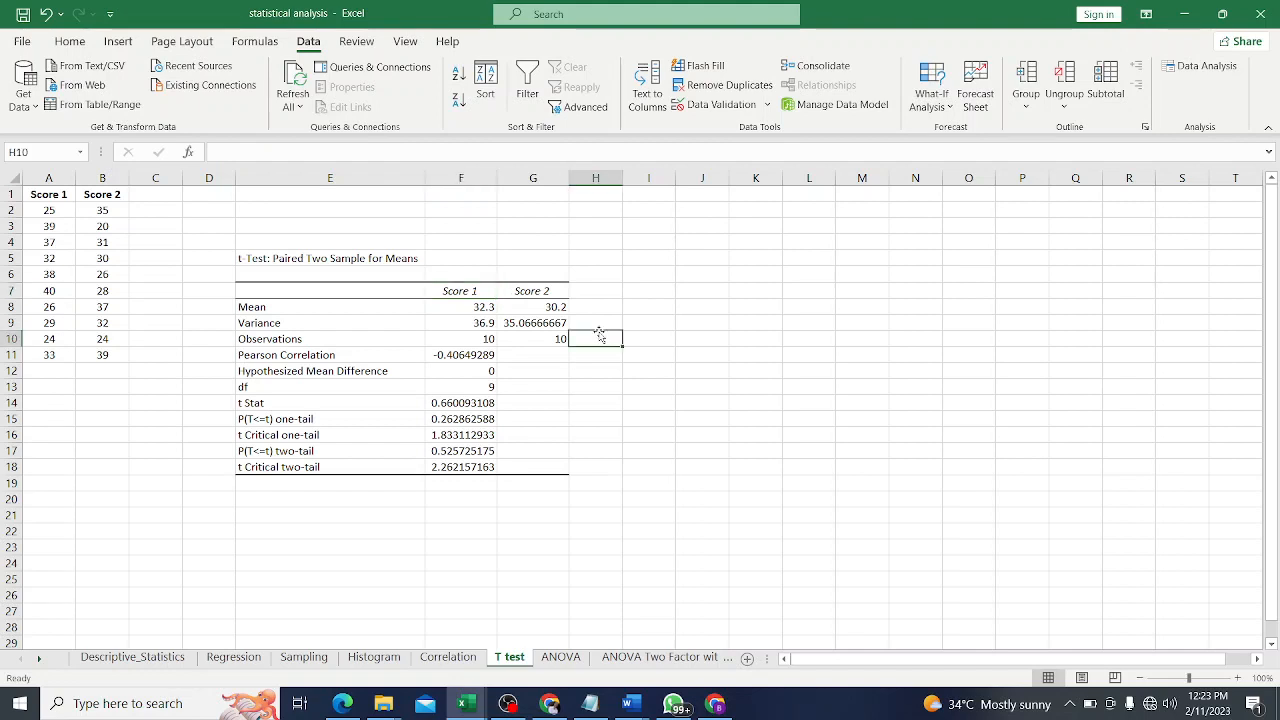